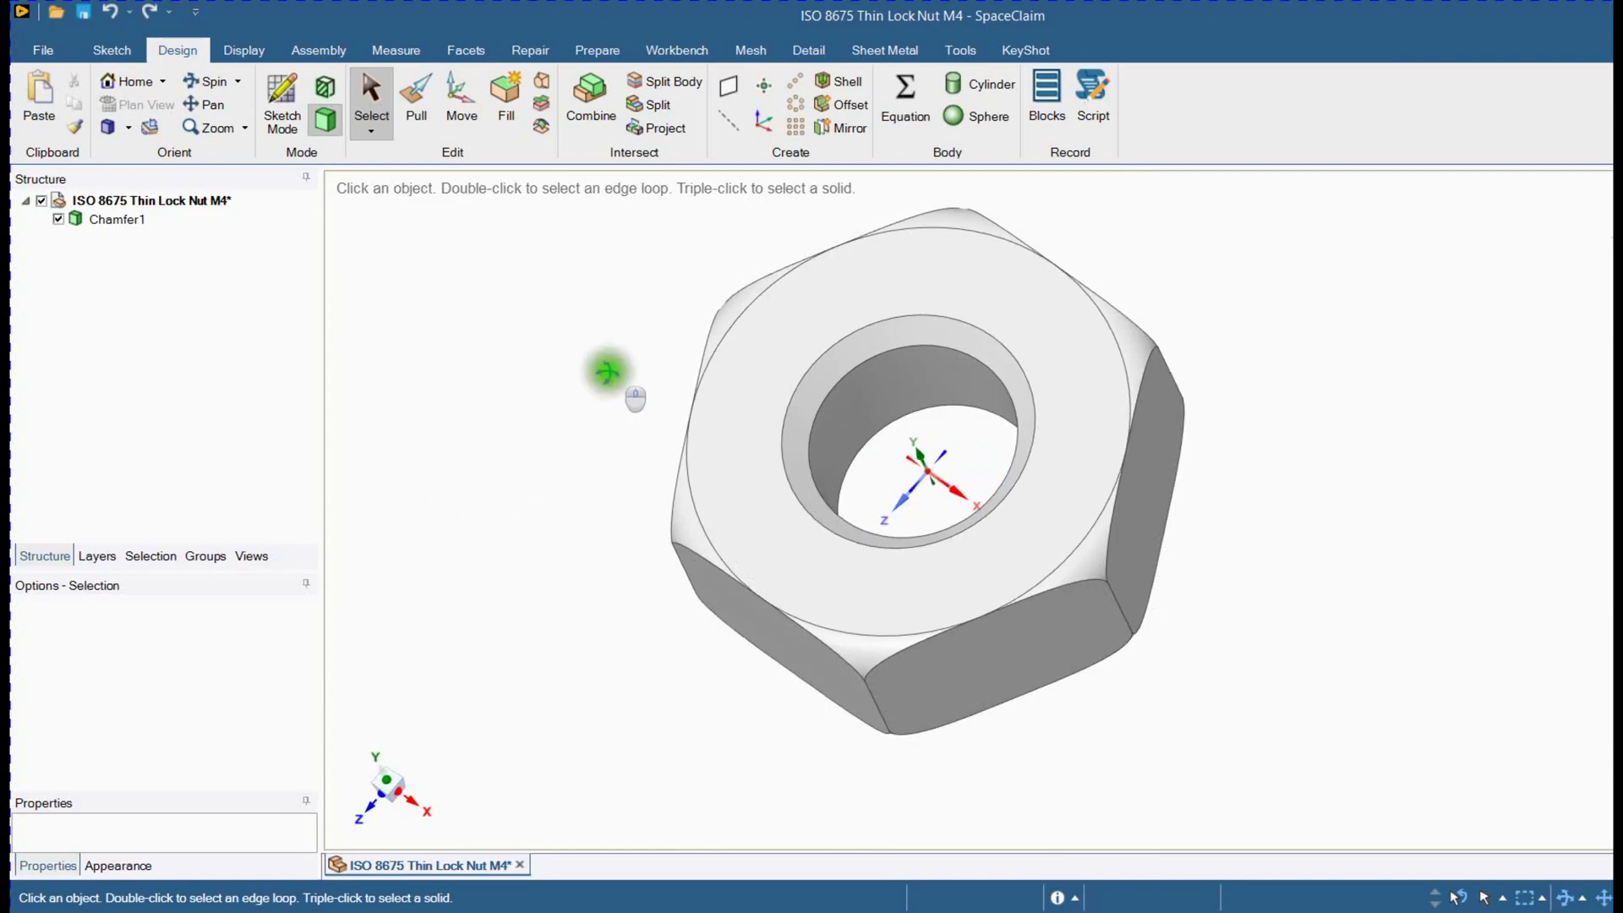
# - Delete the twelve corner chamfer faces, selected together with Faces with same area
pyautogui.moveTo(621, 381); pyautogui.dragTo(652, 374, button='middle')
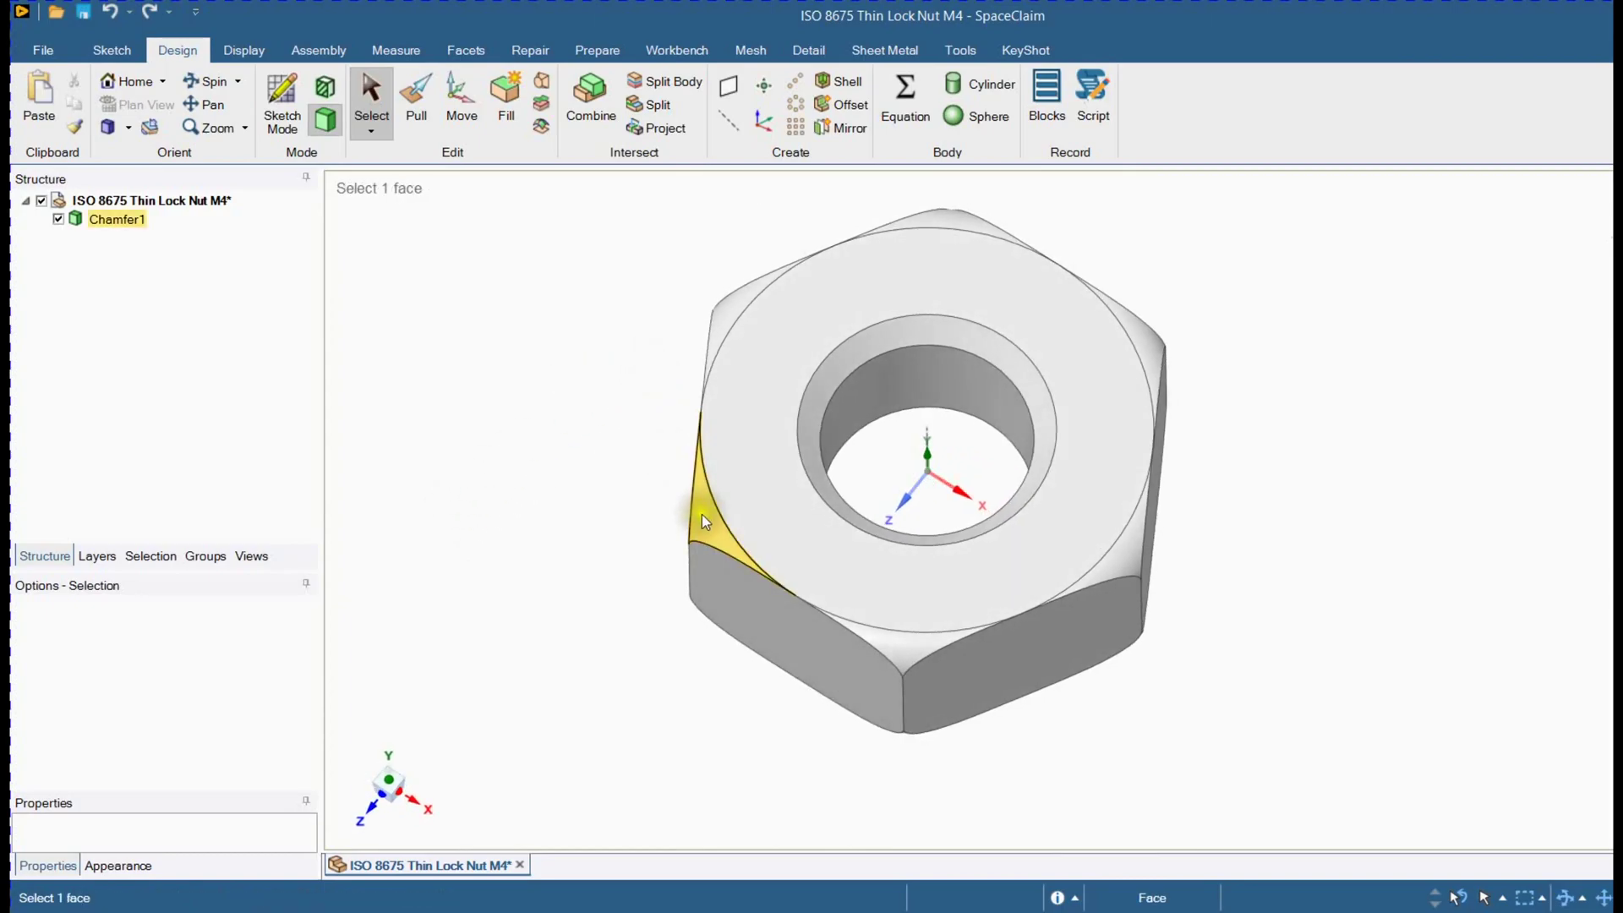
pyautogui.click(689, 504)
pyautogui.moveTo(544, 580); pyautogui.dragTo(515, 585, button='middle')
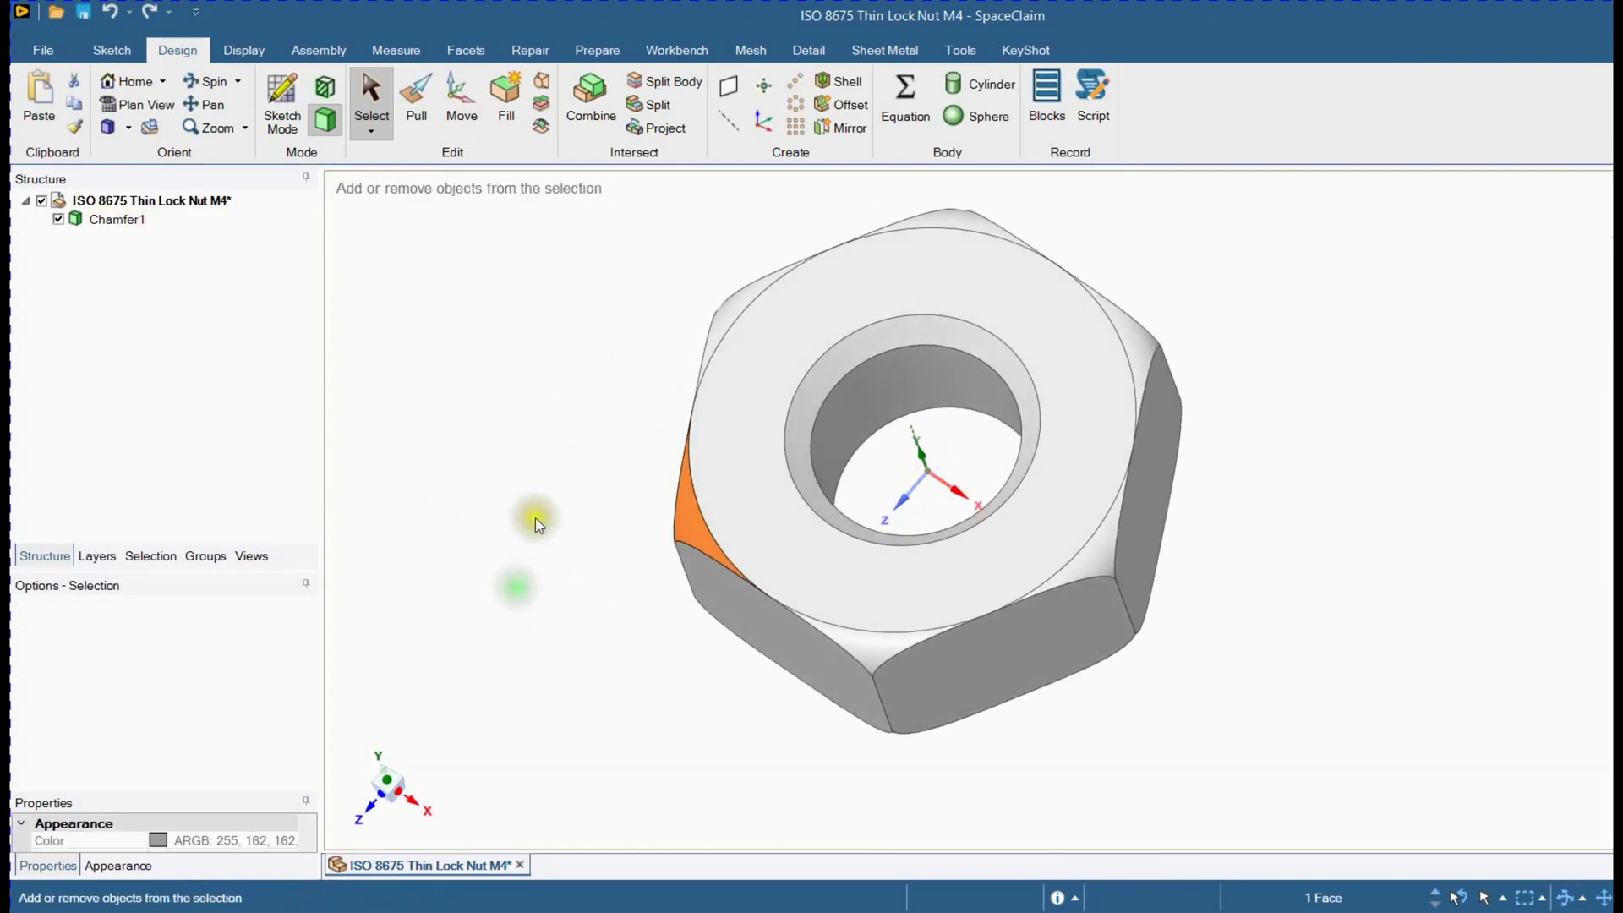
pyautogui.moveTo(532, 518); pyautogui.dragTo(474, 562, button='middle')
pyautogui.click(146, 556)
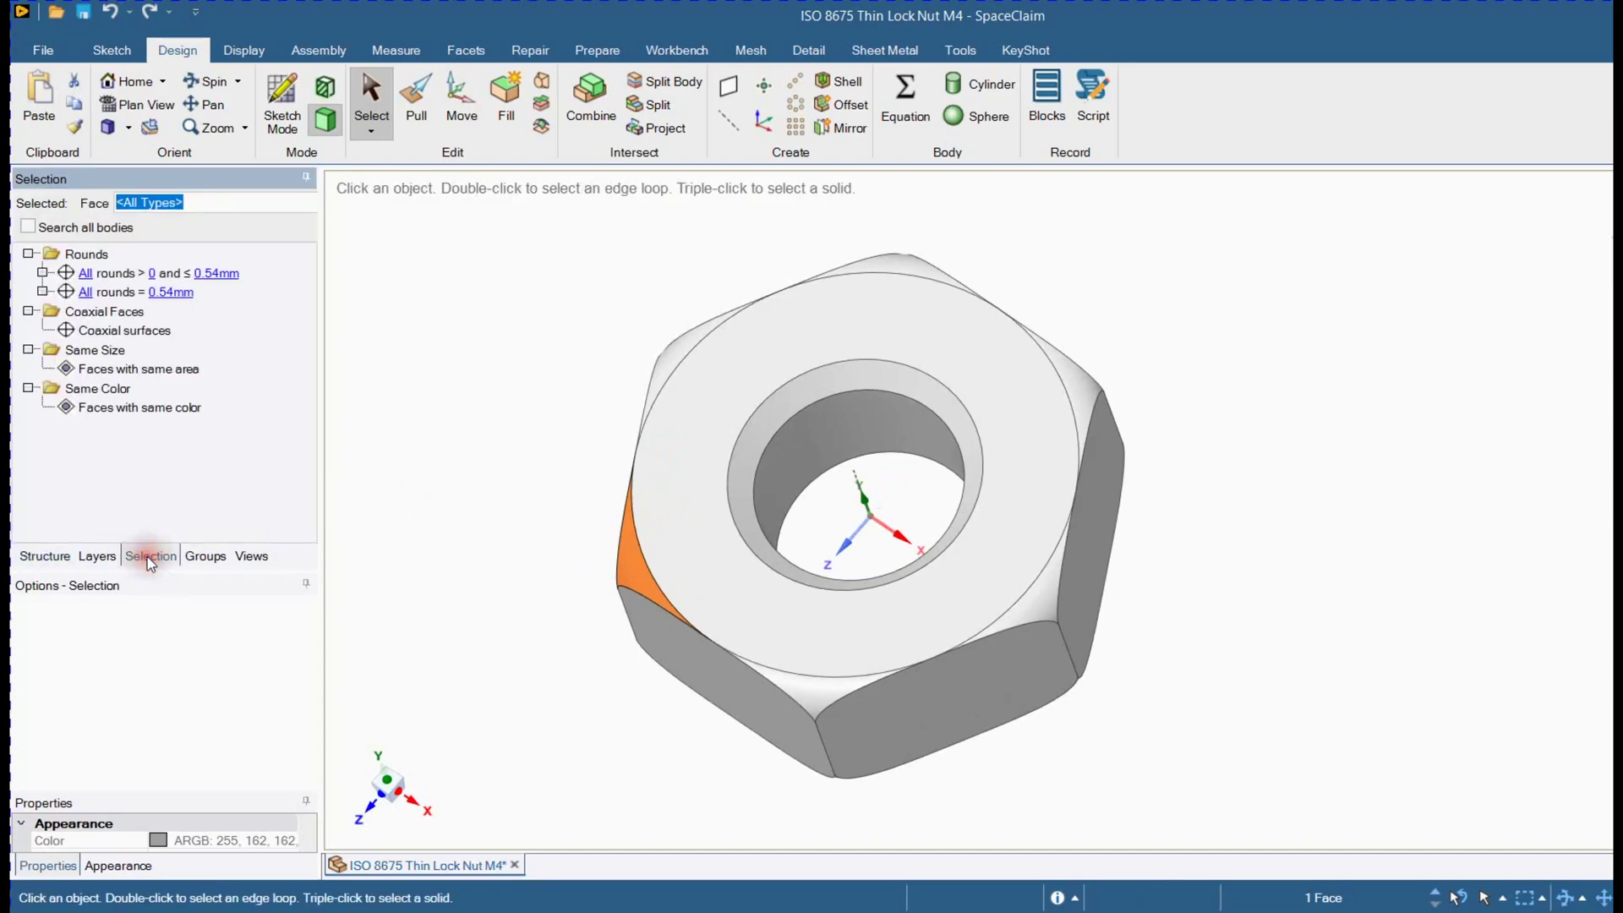
pyautogui.click(150, 370)
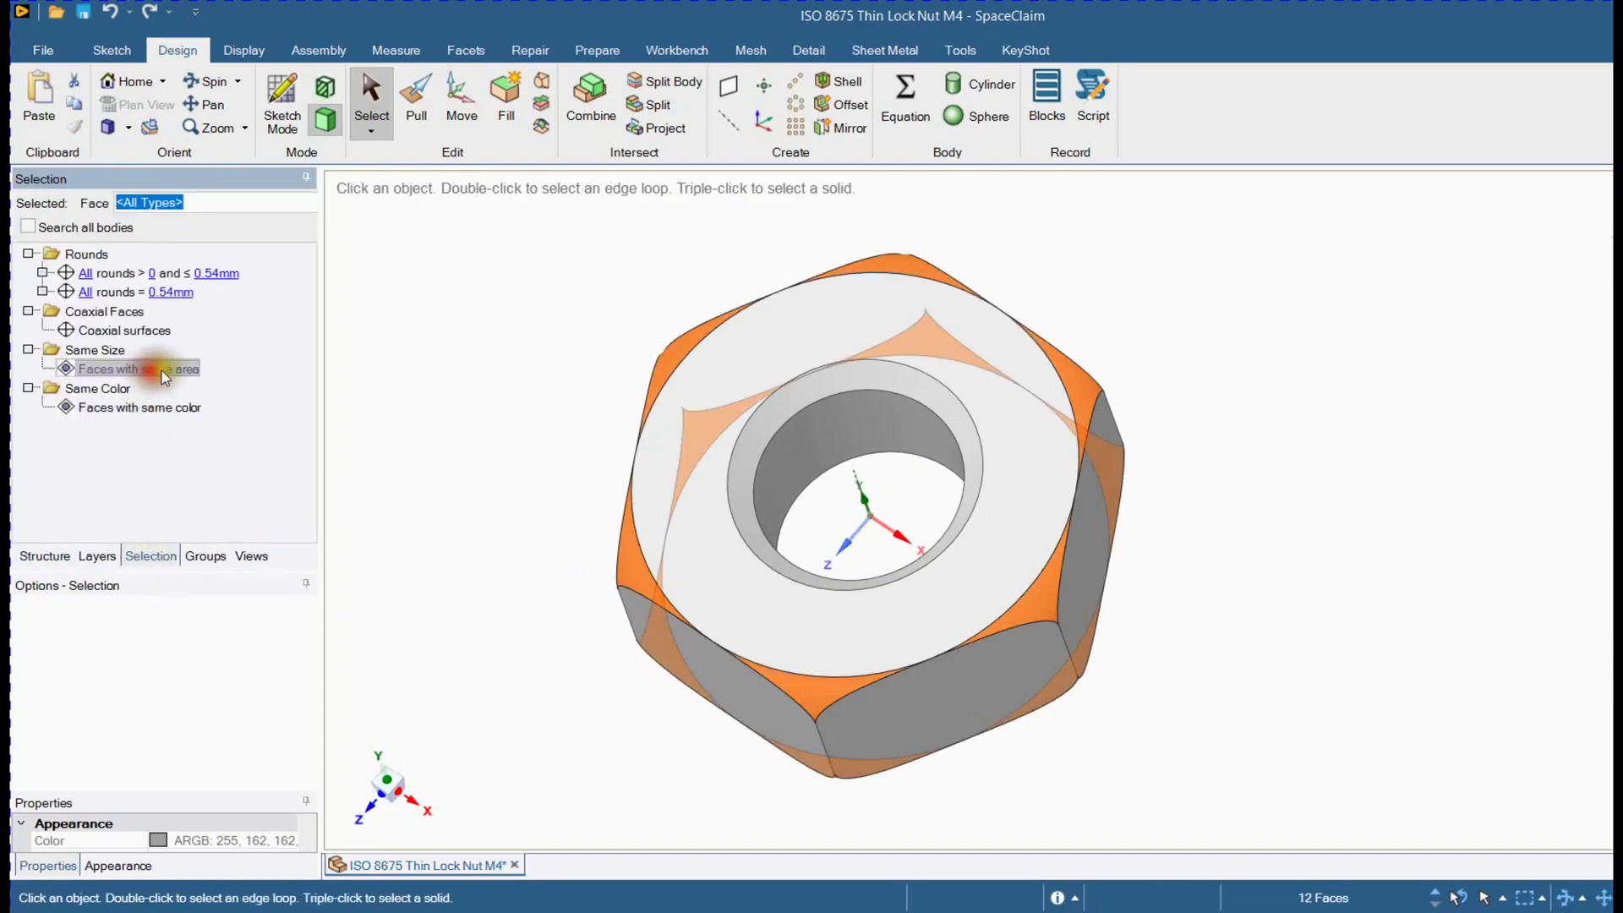
pyautogui.moveTo(561, 421); pyautogui.dragTo(582, 461, button='middle')
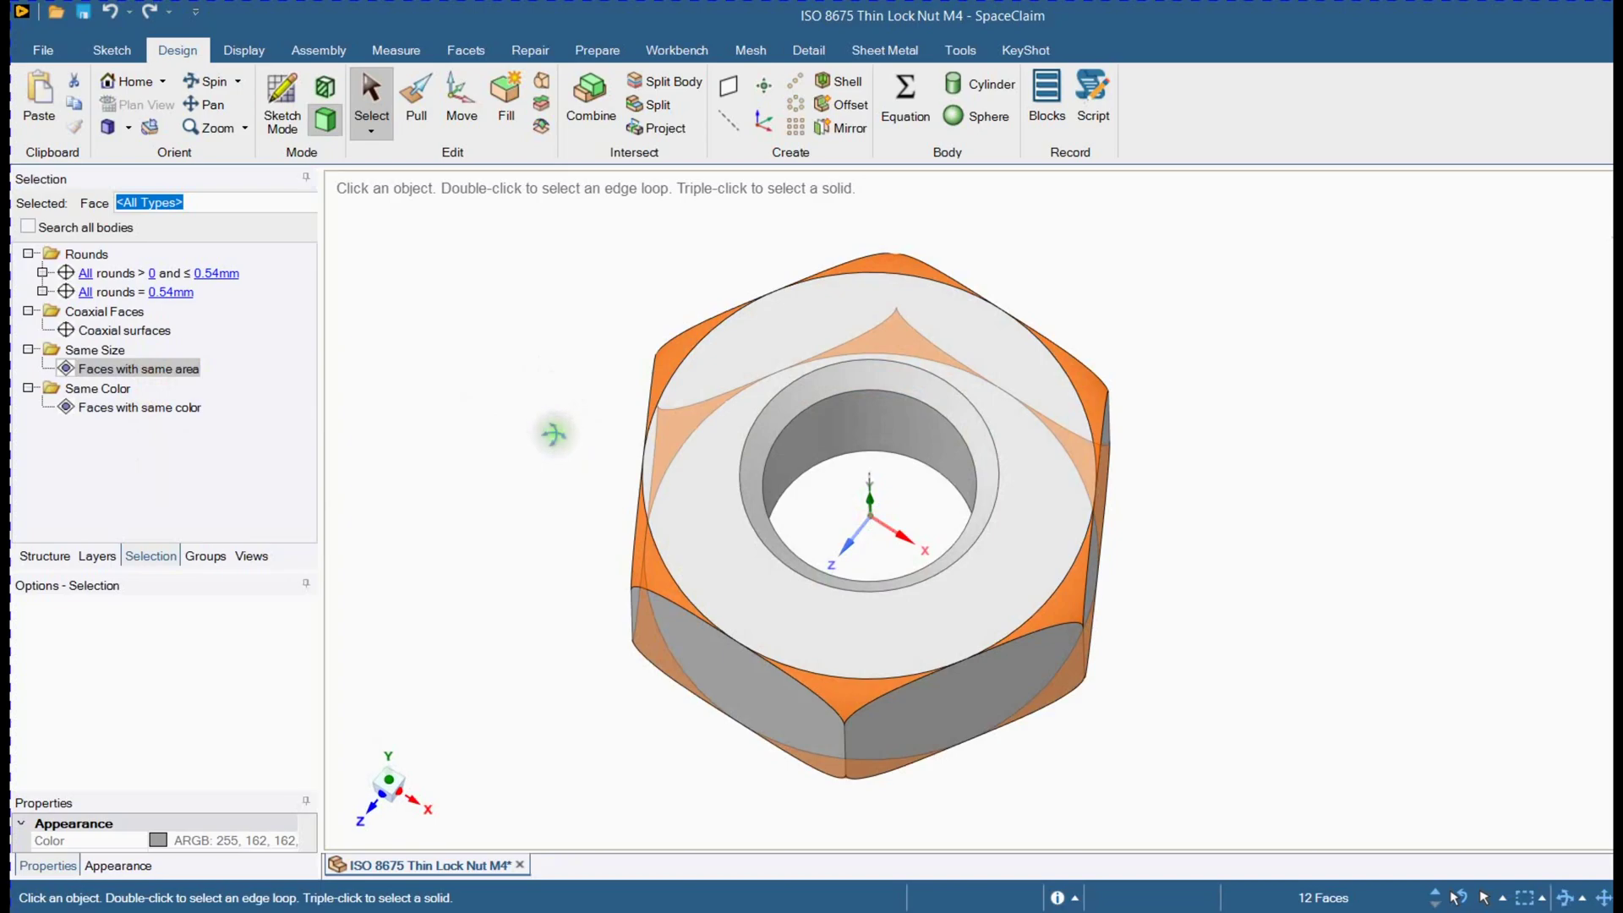
pyautogui.click(610, 420)
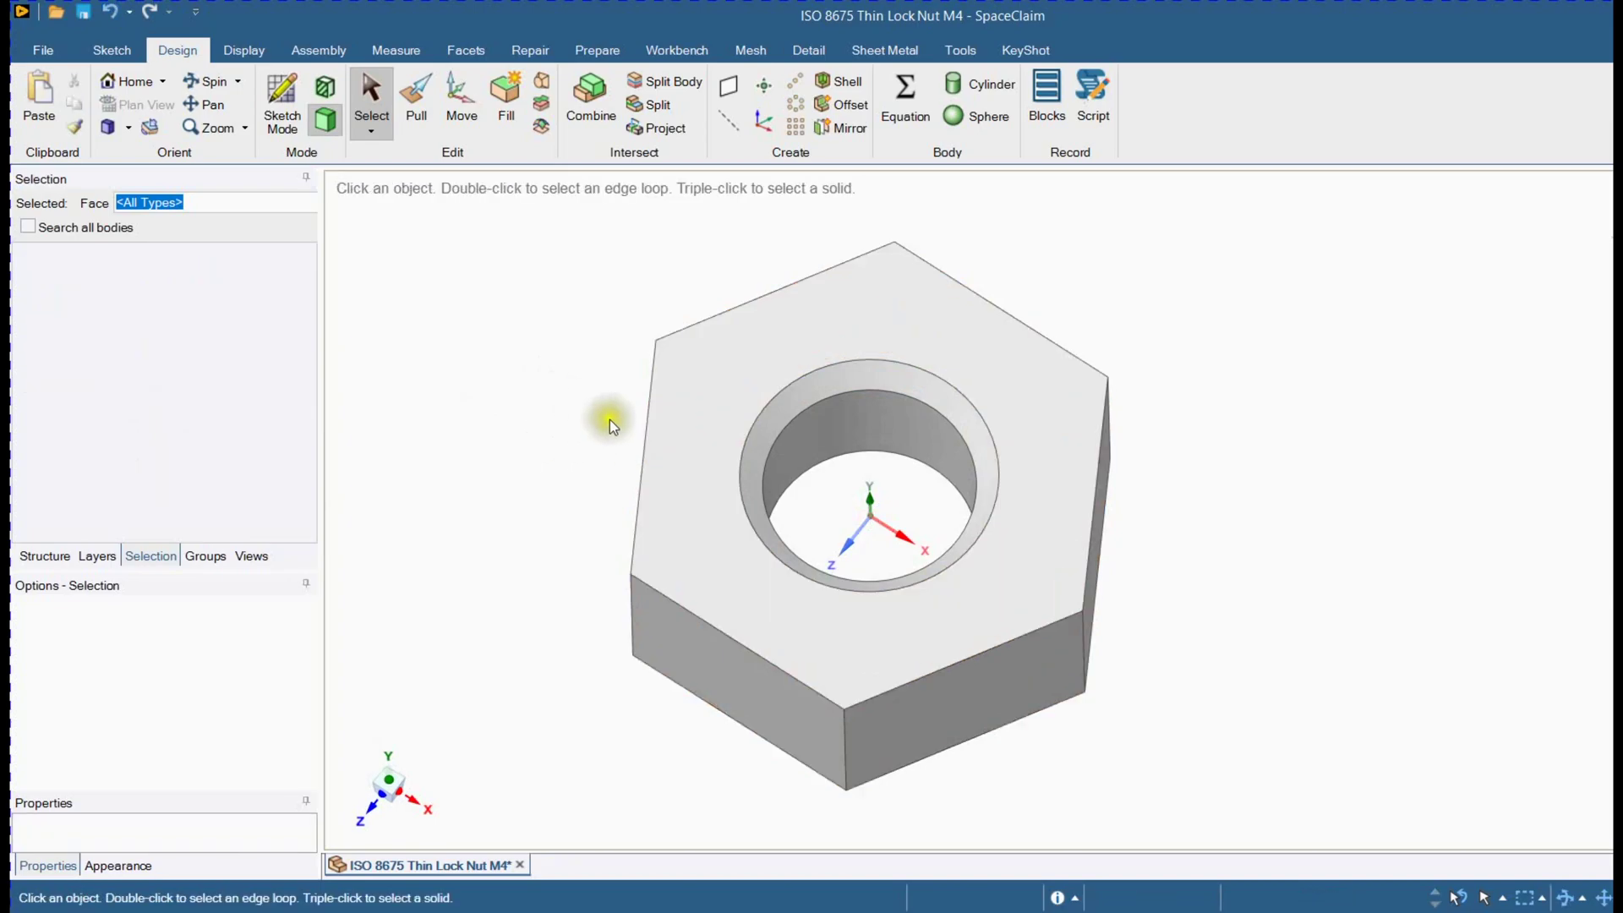
# - Delete both hole chamfer faces and bring back the Structure tree
pyautogui.click(776, 419)
pyautogui.click(176, 319)
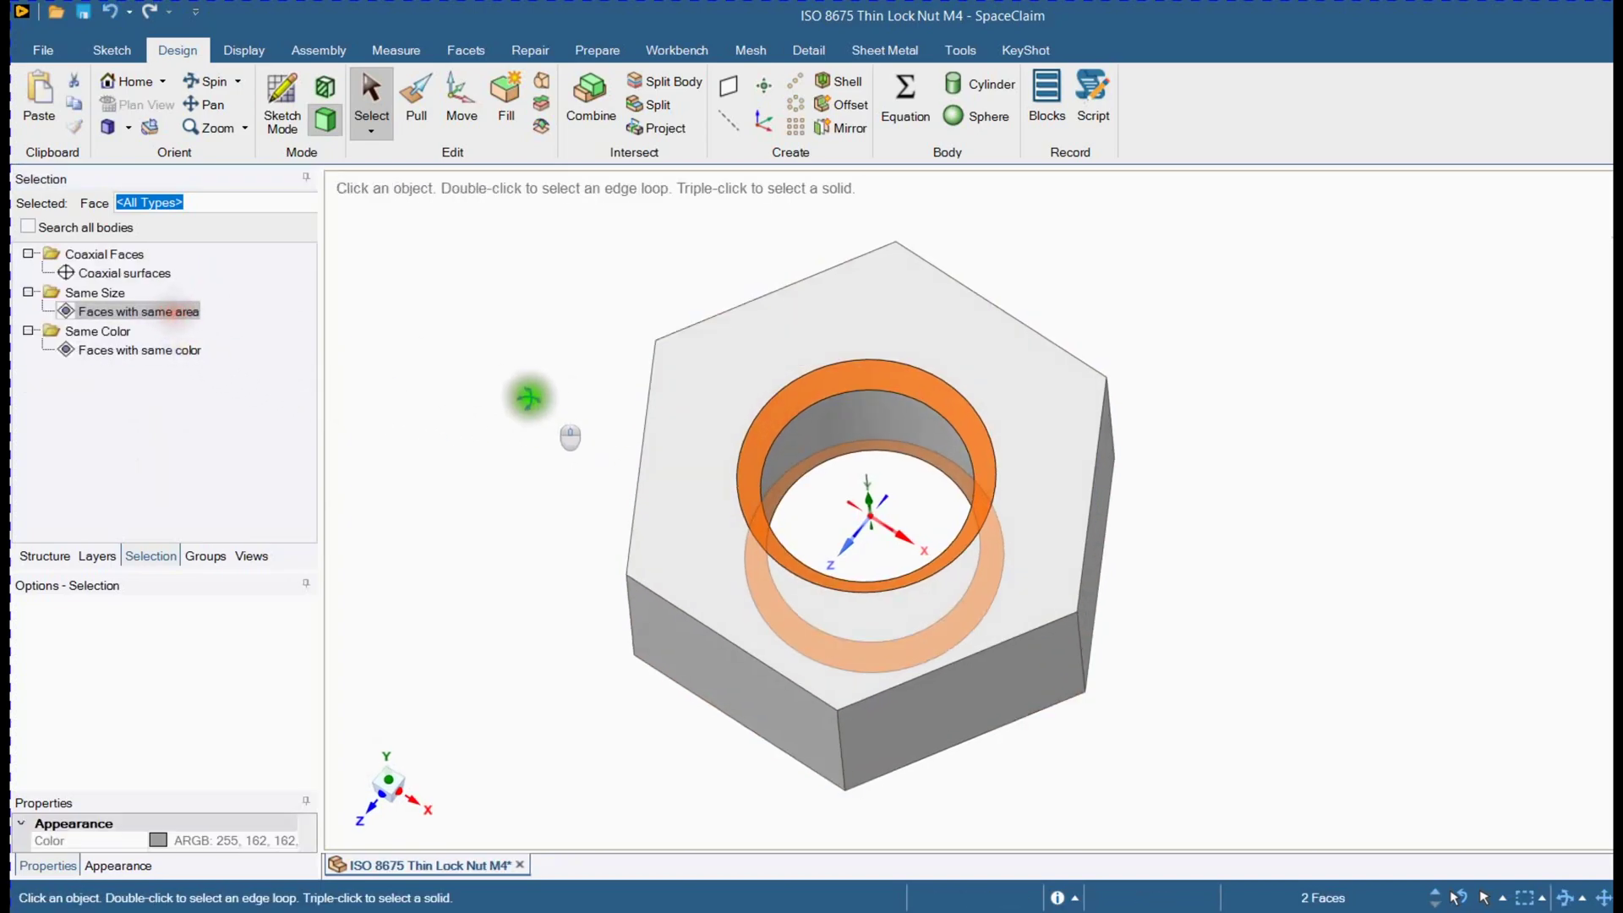
pyautogui.moveTo(525, 391); pyautogui.dragTo(558, 405, button='middle')
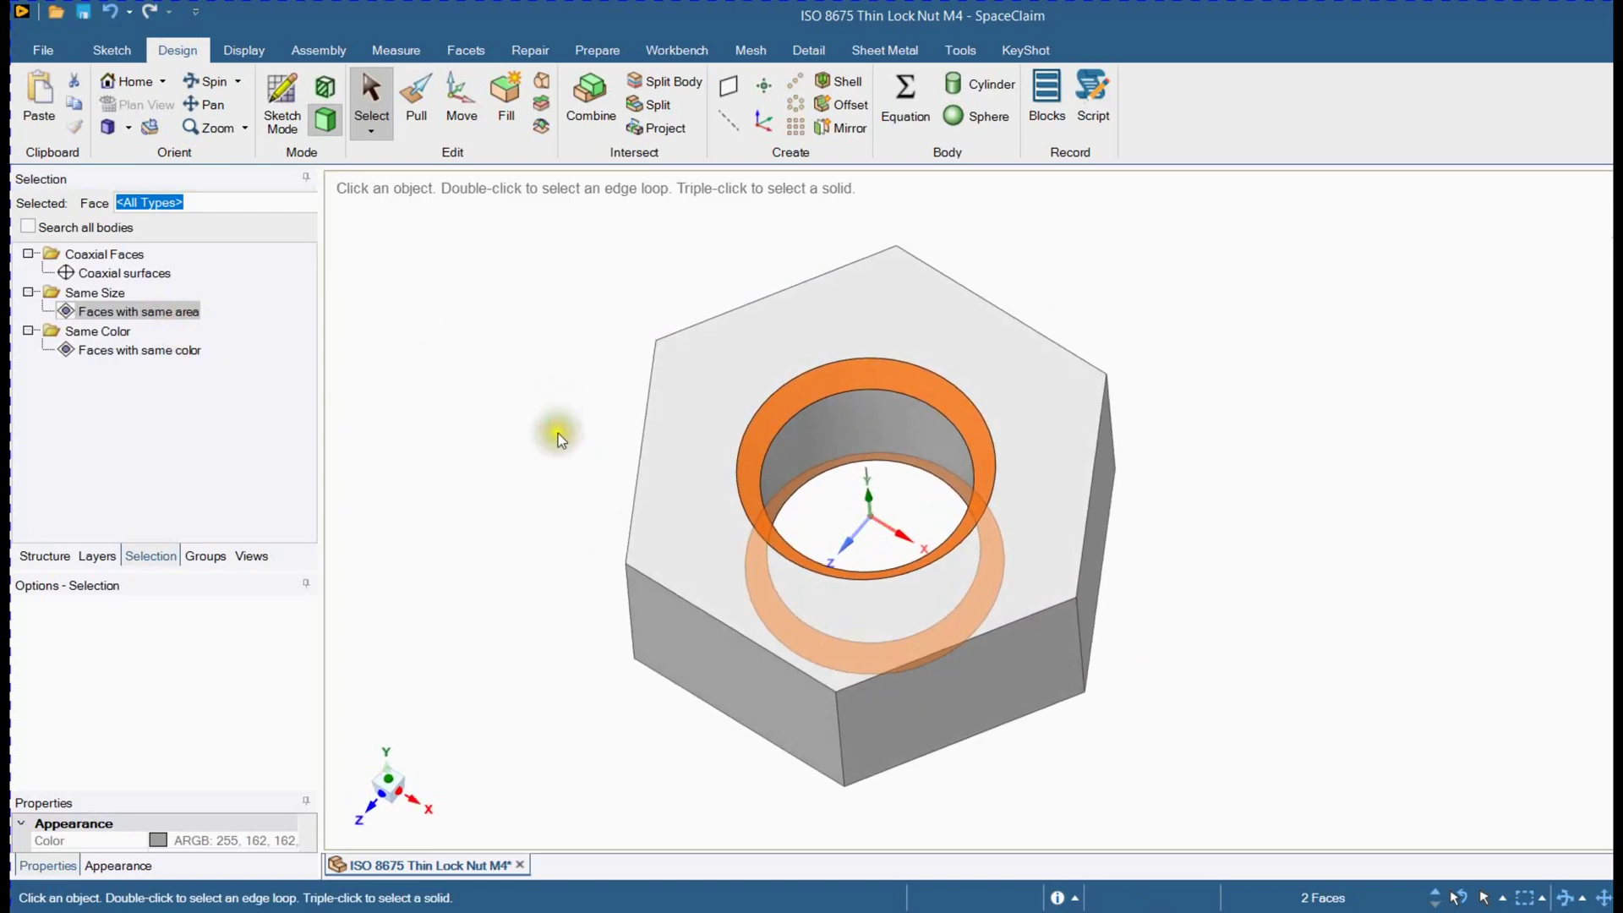
pyautogui.click(558, 435)
pyautogui.click(46, 555)
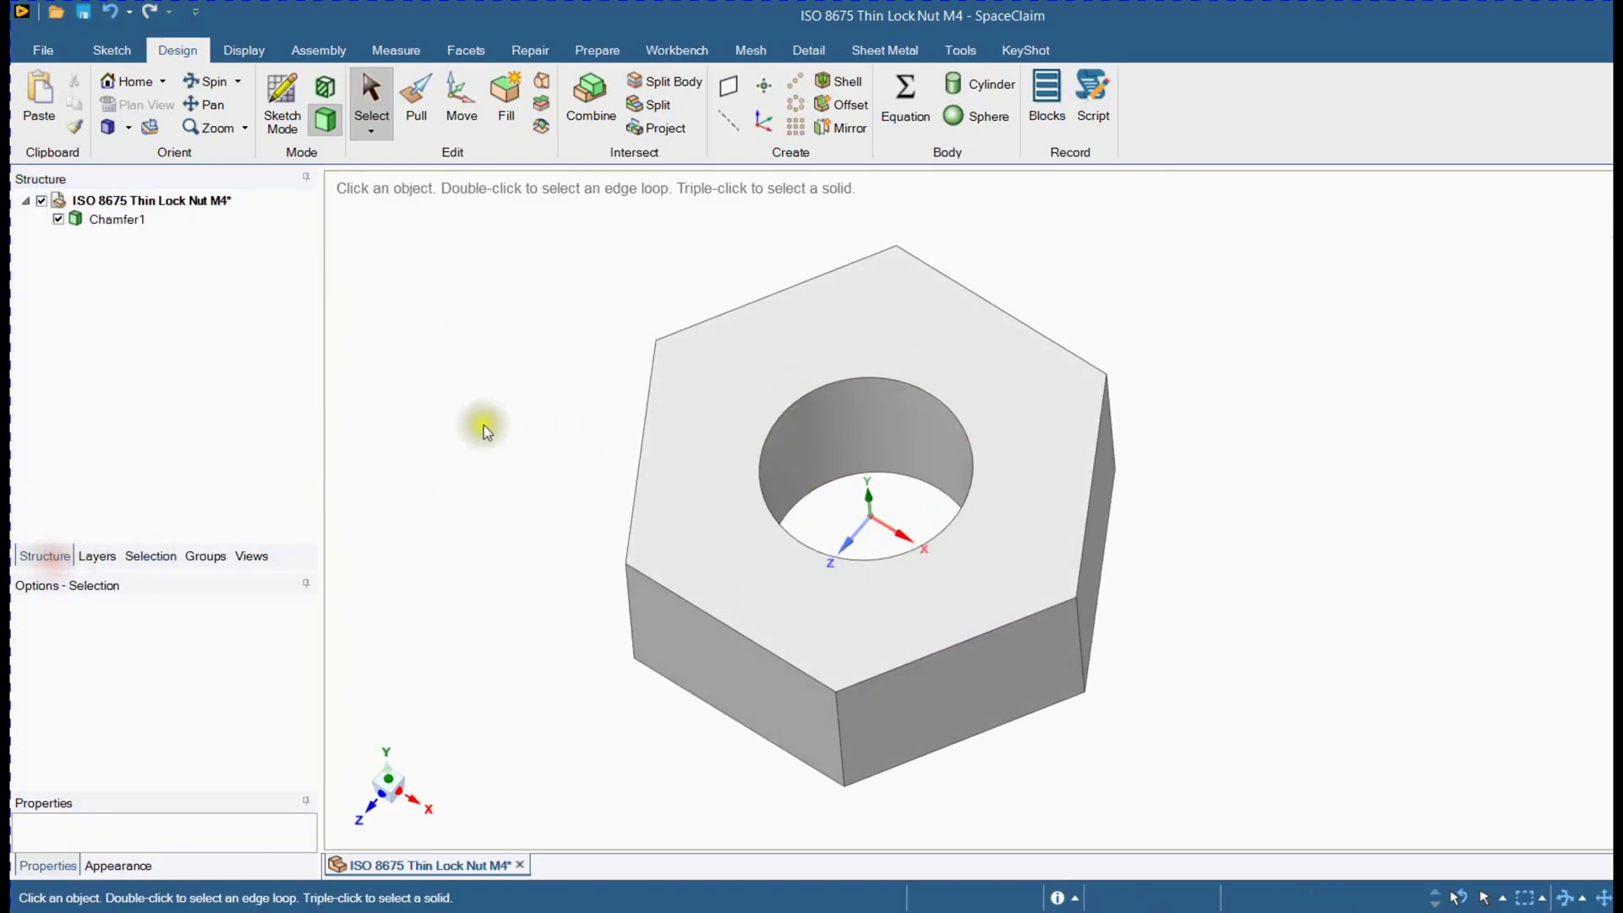
pyautogui.moveTo(536, 410); pyautogui.dragTo(479, 451, button='middle')
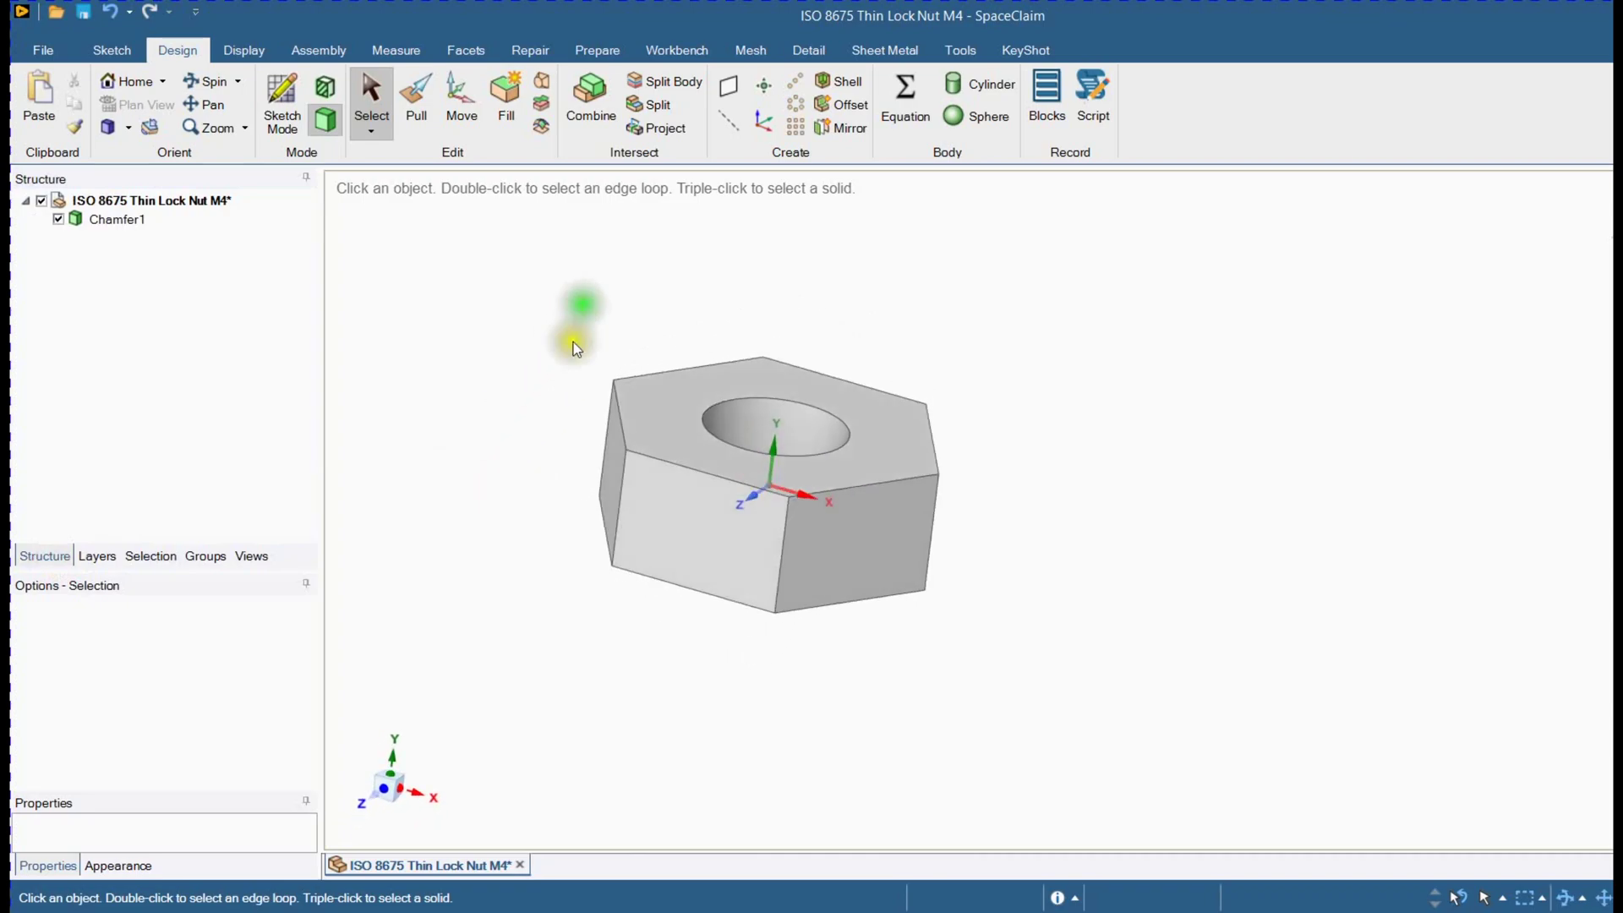
pyautogui.scroll(2, 484, 467)
# - Split the top hexagonal face with a two-point line from the left vertex to the right vertex
pyautogui.moveTo(480, 451)
pyautogui.mouseDown(button='middle')
pyautogui.moveTo(548, 587)
pyautogui.moveTo(520, 524)
pyautogui.mouseUp(button='middle')
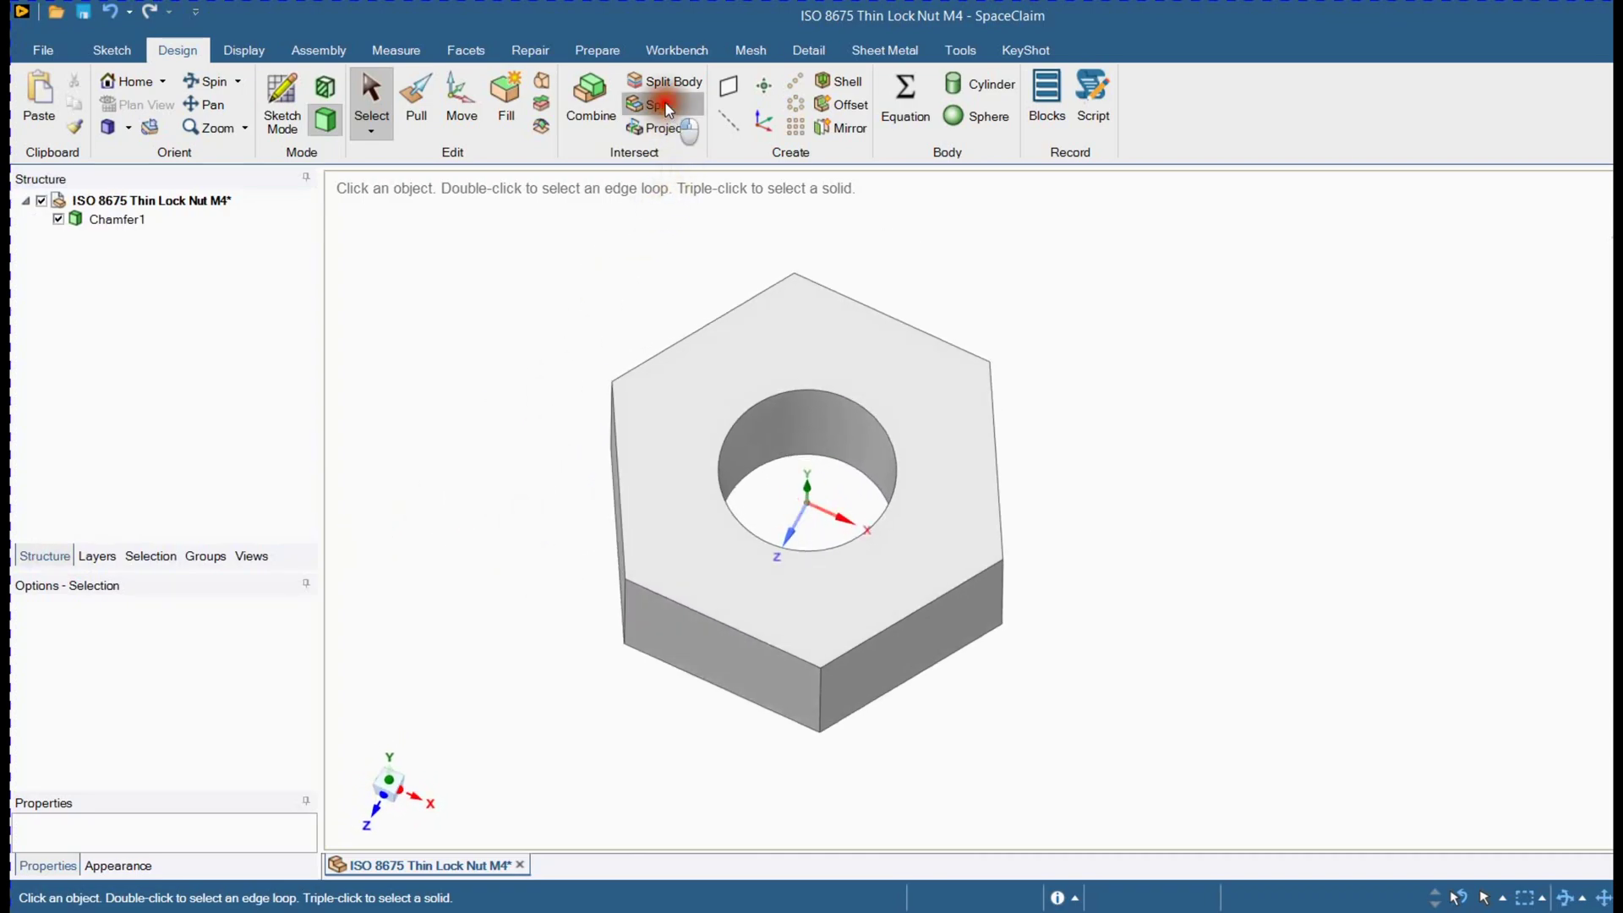
pyautogui.click(665, 108)
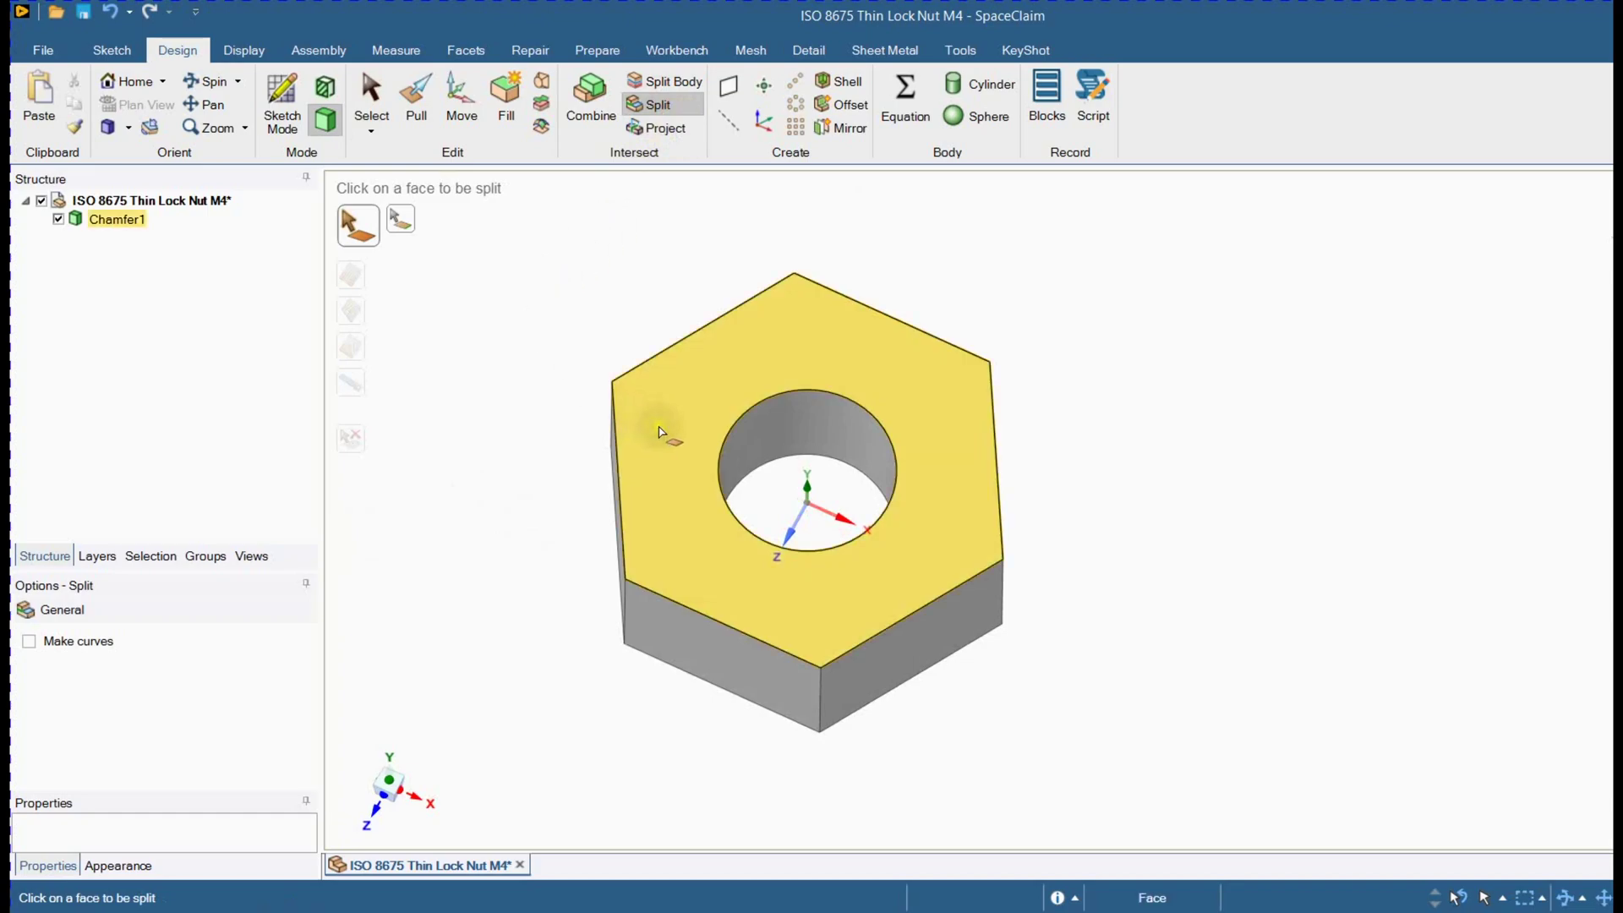
pyautogui.click(660, 433)
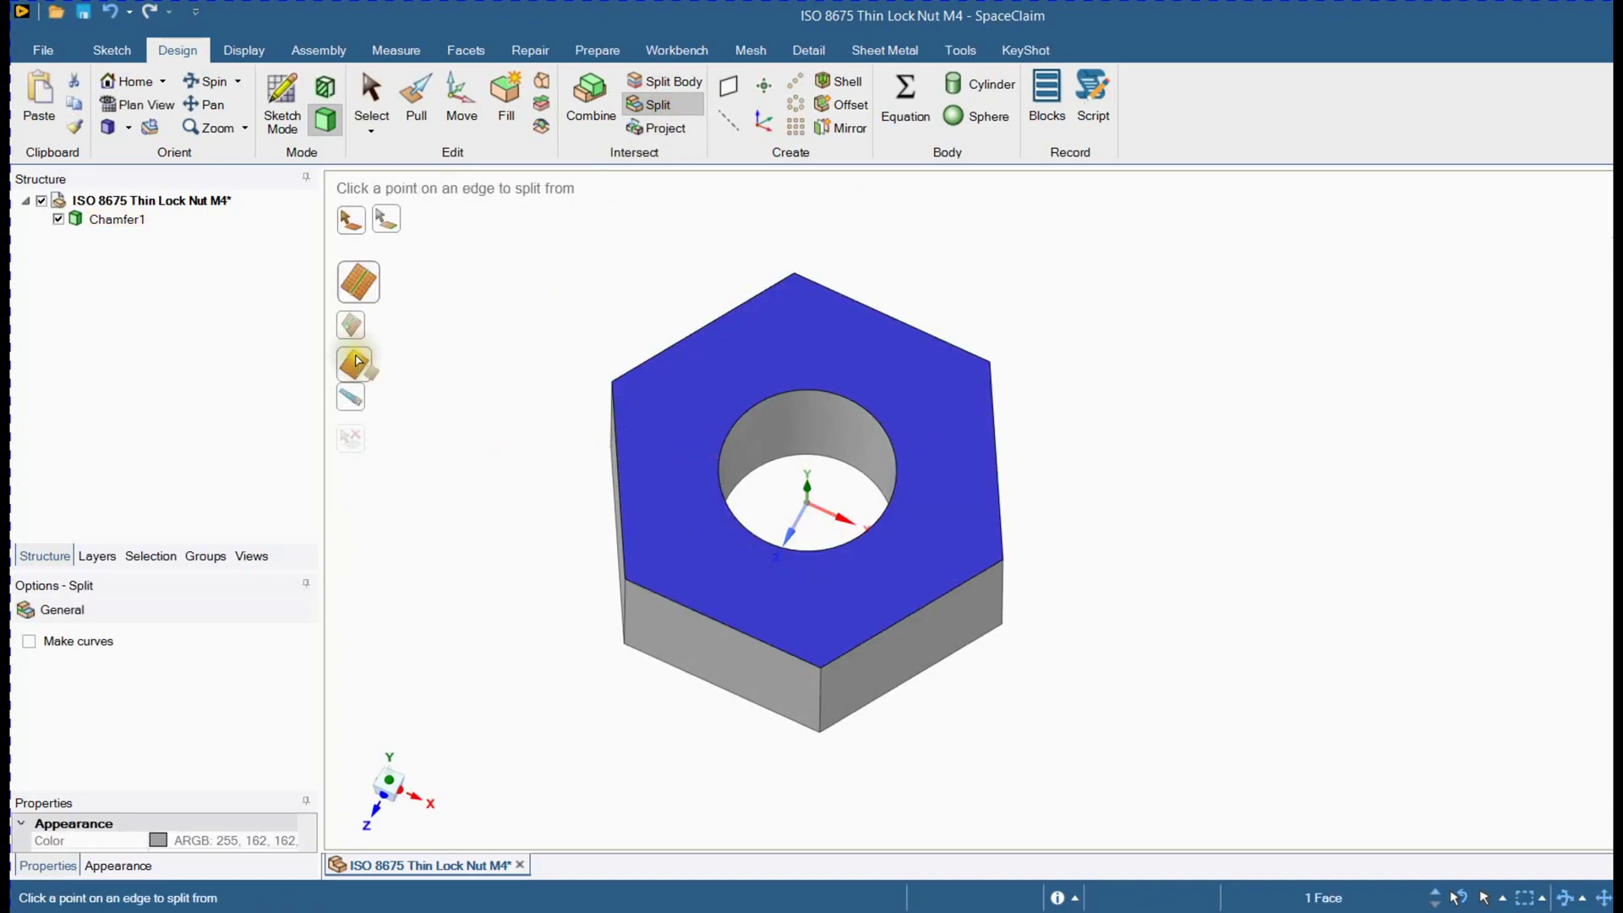
pyautogui.click(357, 364)
pyautogui.moveTo(596, 373)
pyautogui.mouseDown(button='middle')
pyautogui.moveTo(461, 412)
pyautogui.moveTo(554, 388)
pyautogui.mouseUp(button='middle')
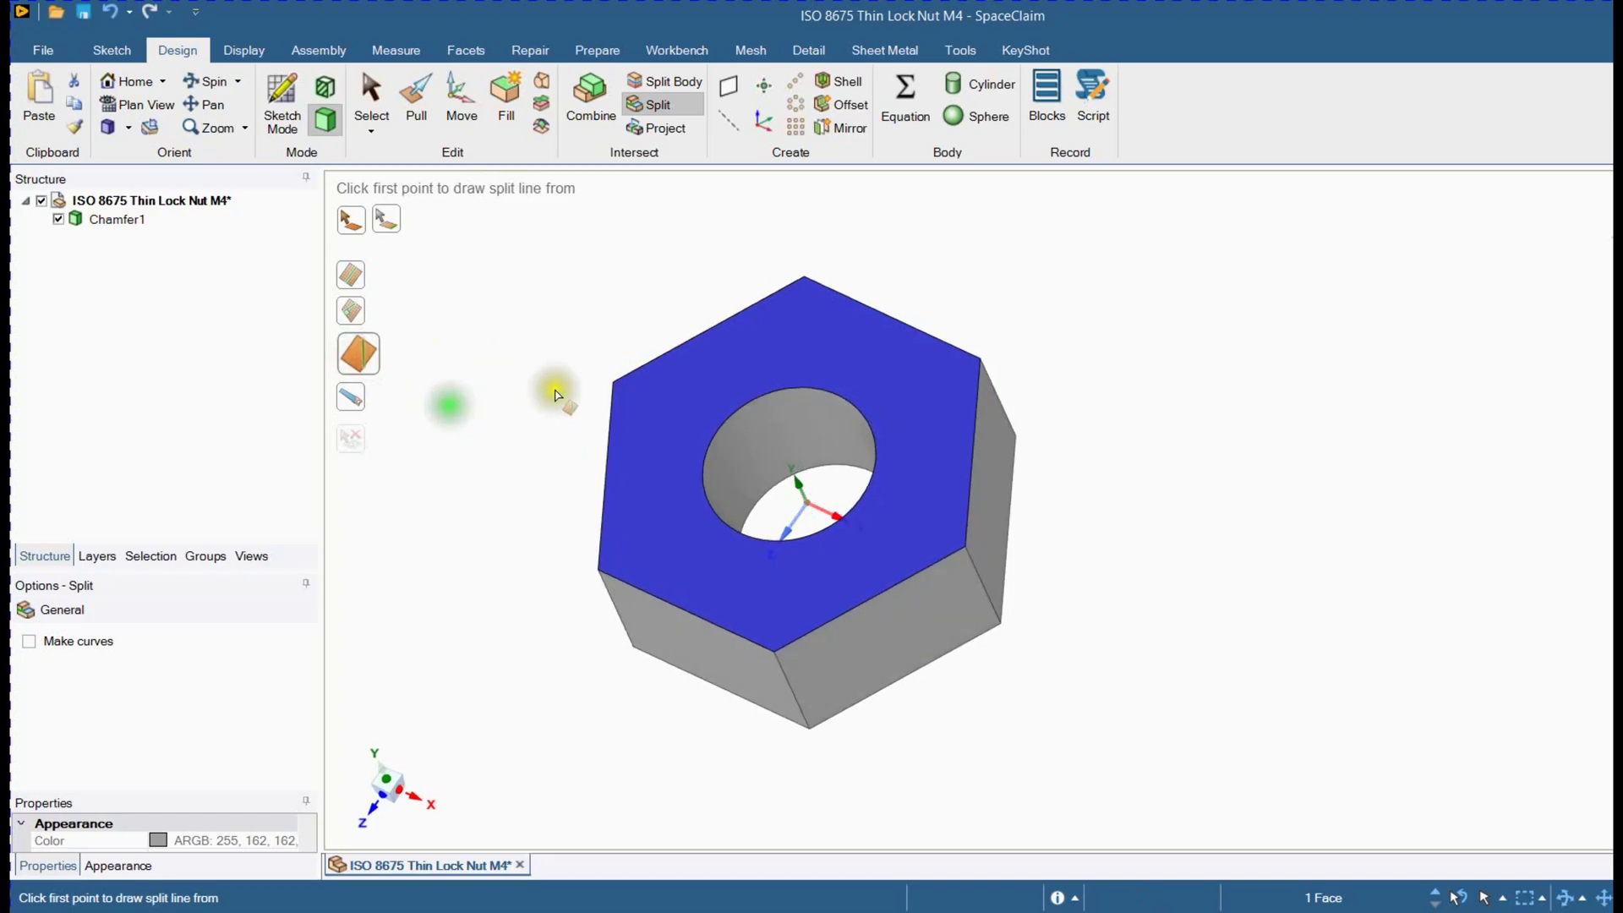
pyautogui.click(618, 380)
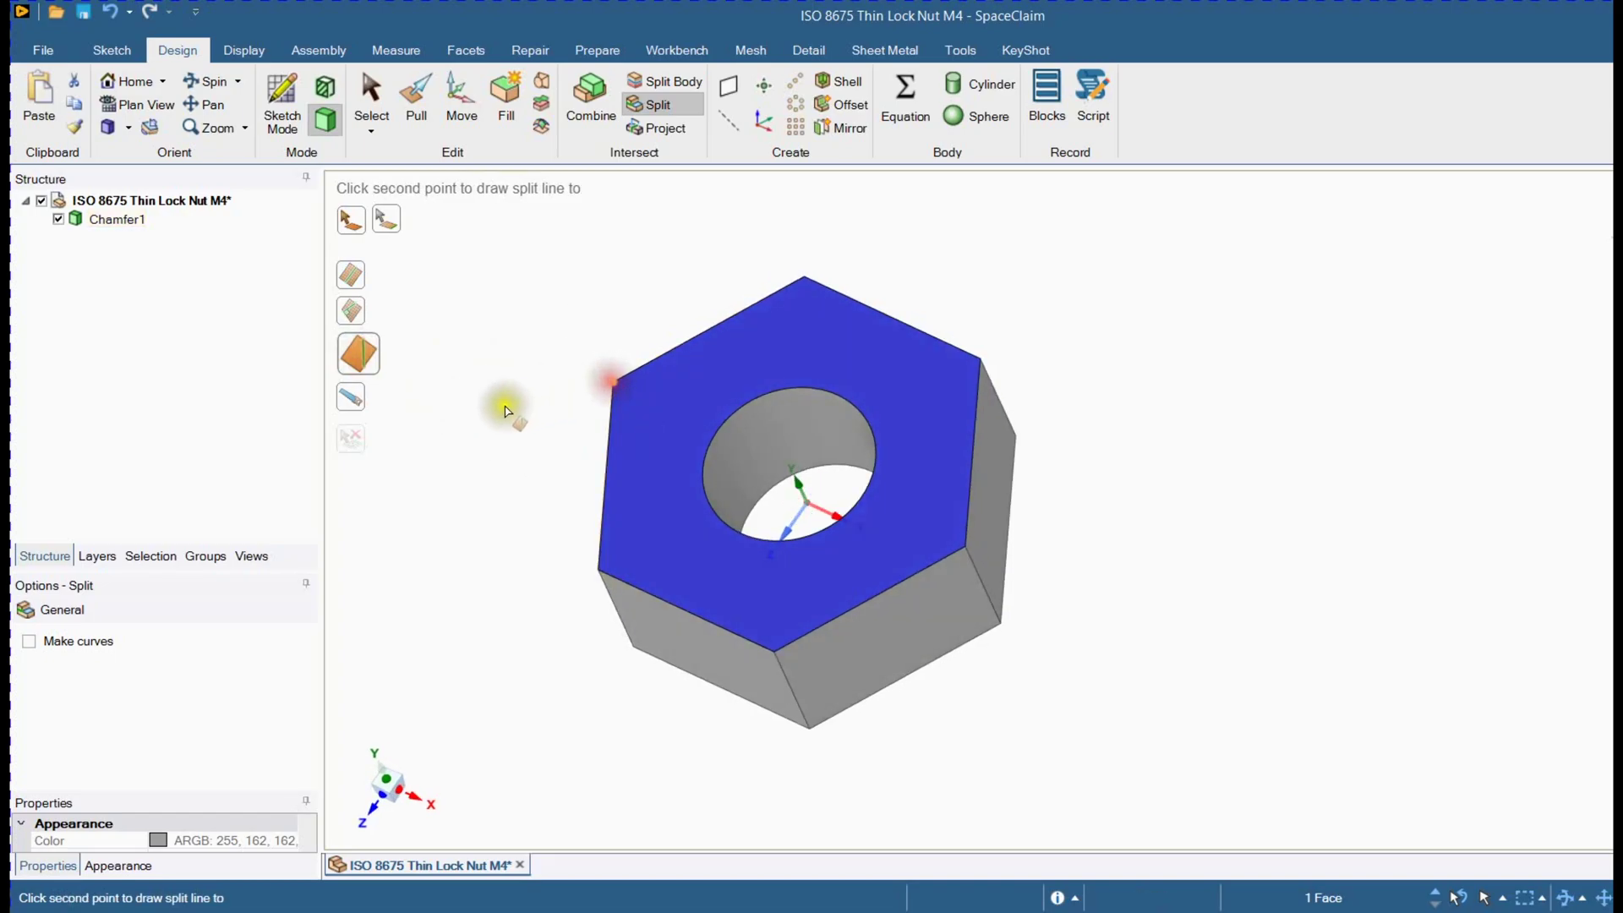
pyautogui.moveTo(507, 405)
pyautogui.mouseDown(button='middle')
pyautogui.moveTo(604, 377)
pyautogui.moveTo(562, 380)
pyautogui.mouseUp(button='middle')
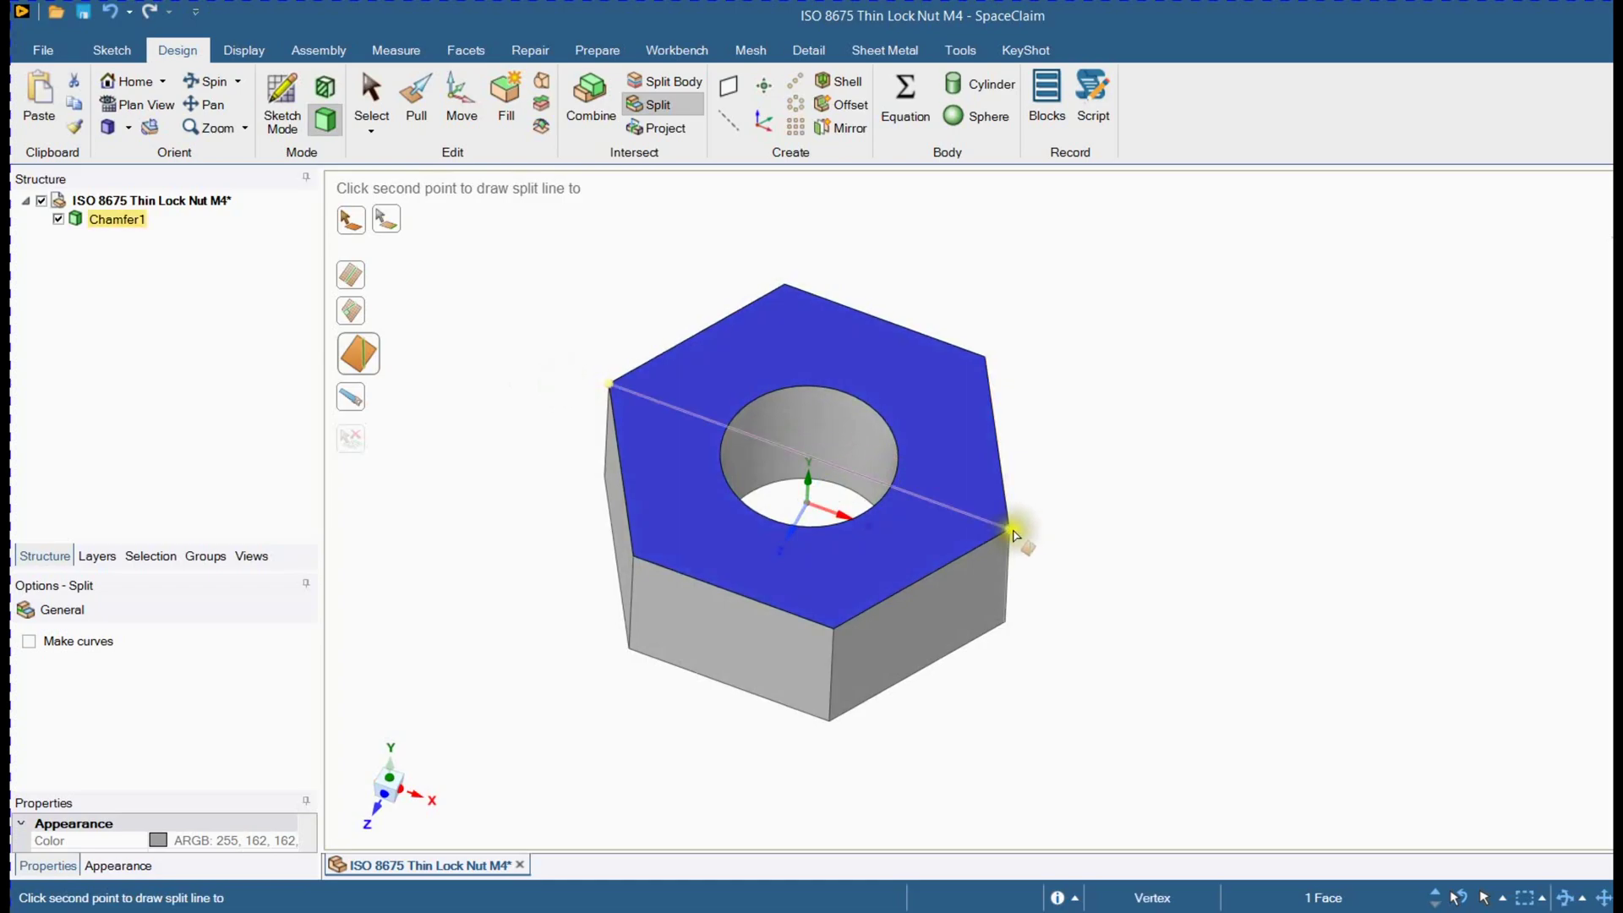
pyautogui.click(1011, 533)
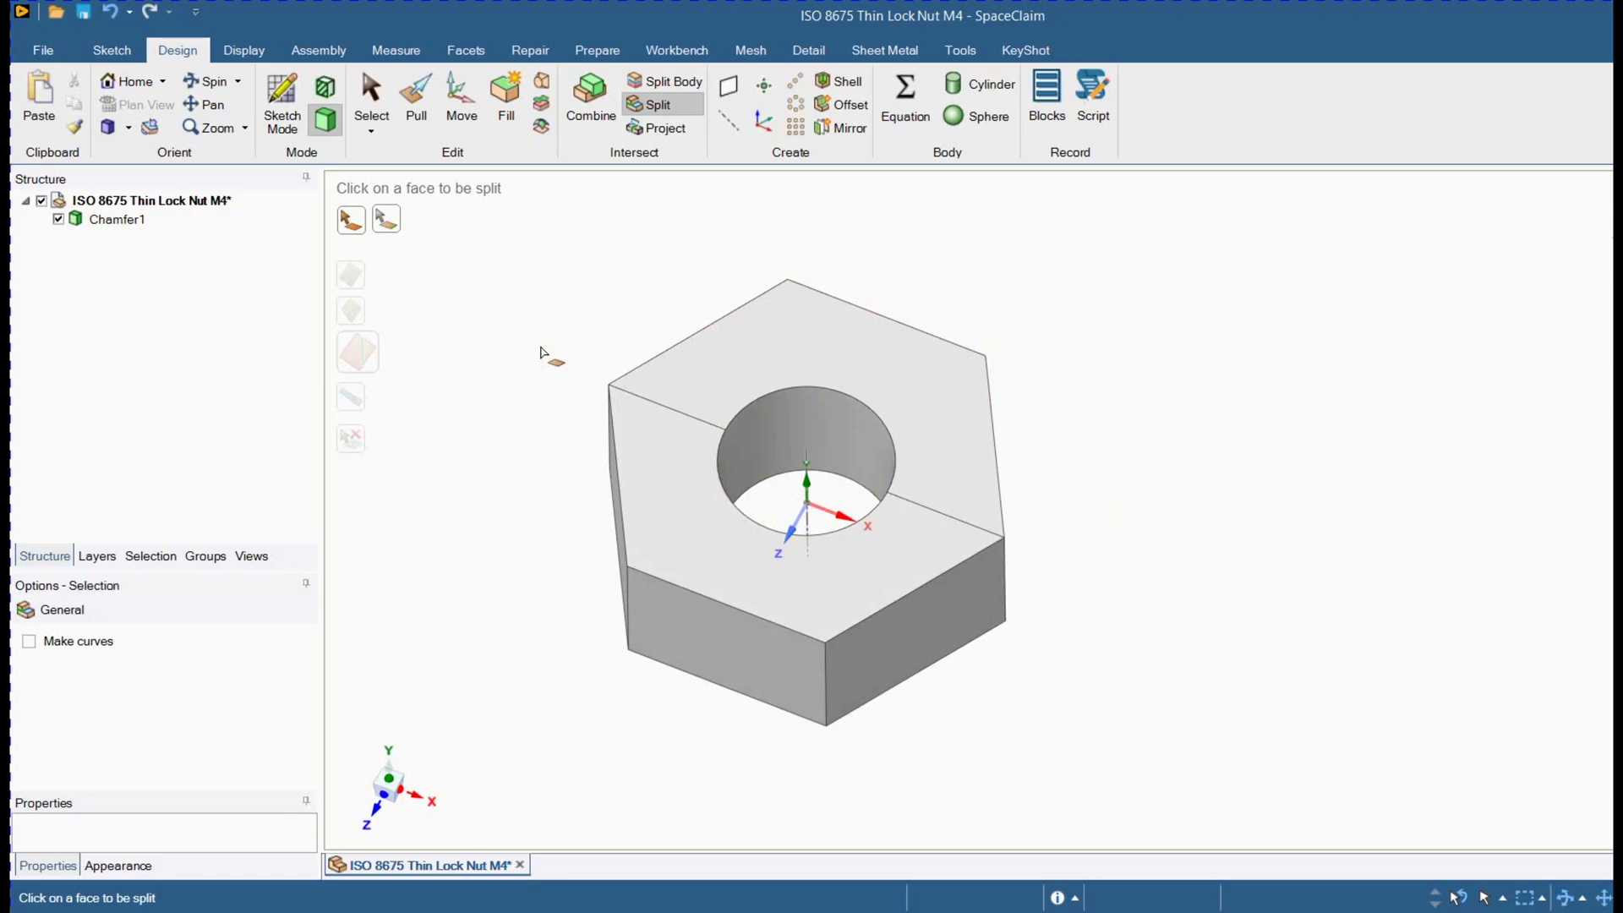
# - Exit split mode and switch meshing on in the Mesh tab
pyautogui.press('Escape')
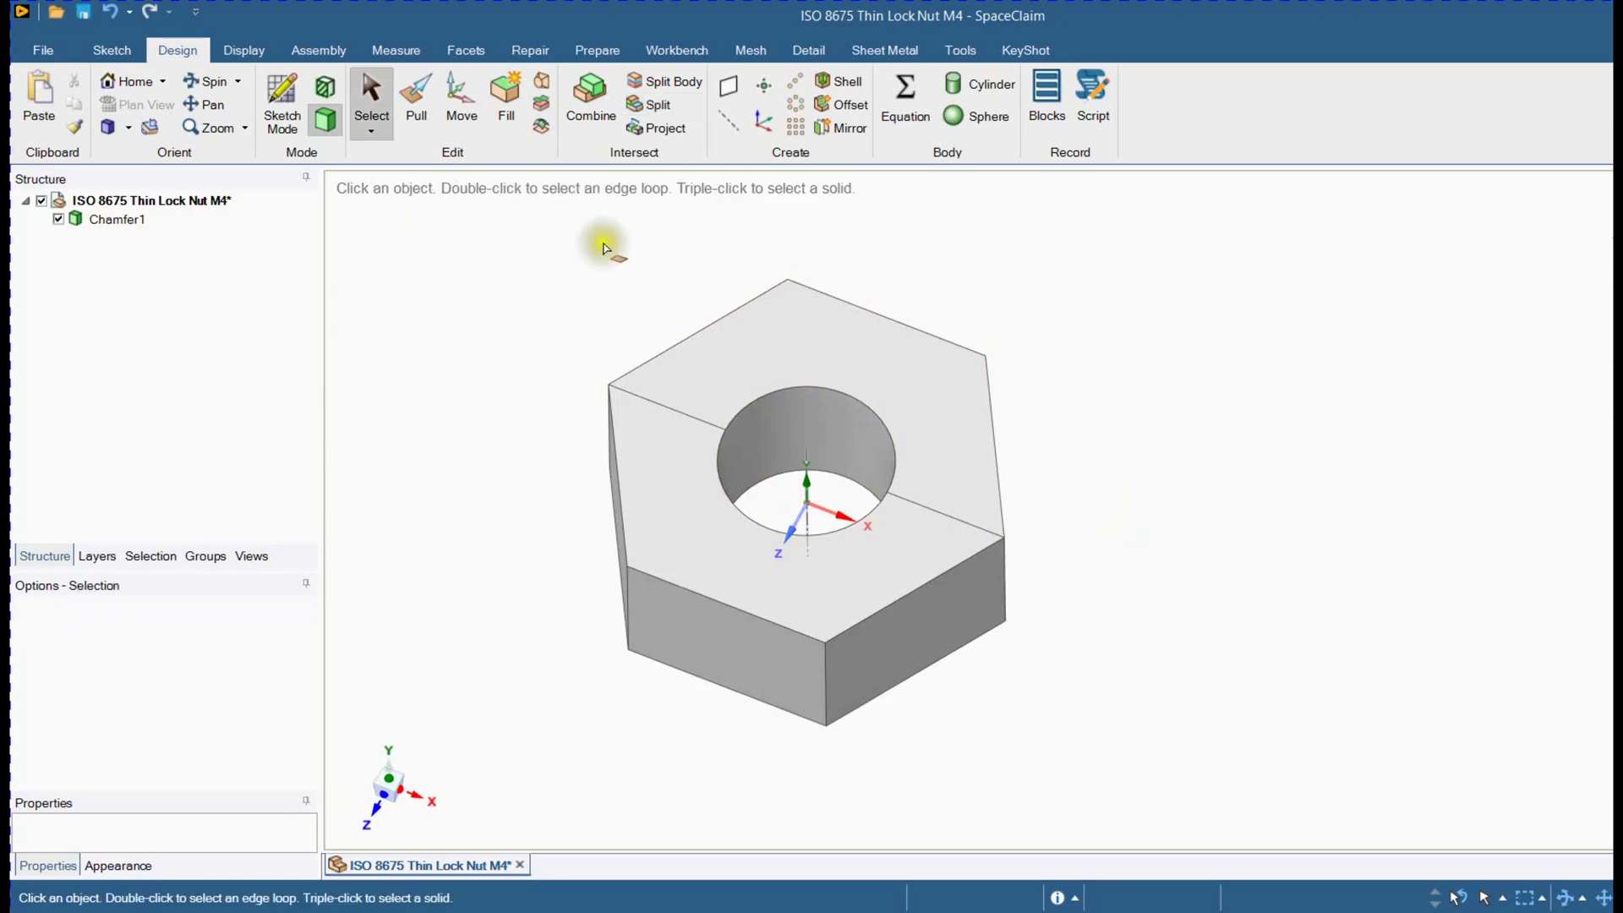
pyautogui.click(749, 50)
pyautogui.moveTo(490, 352); pyautogui.dragTo(479, 355, button='middle')
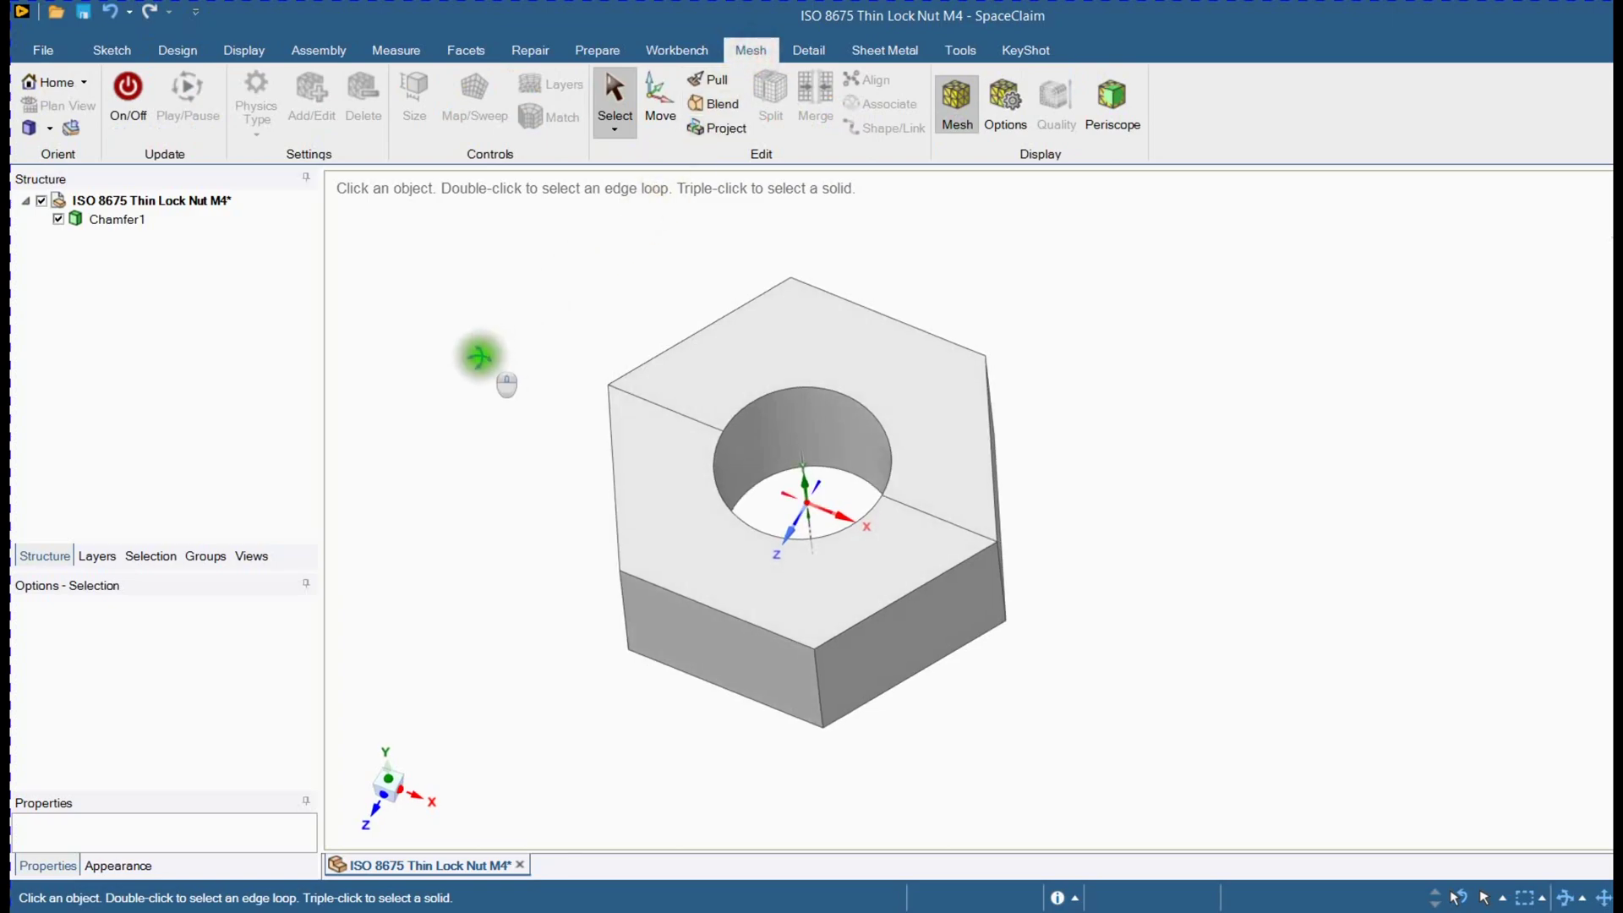
pyautogui.click(127, 95)
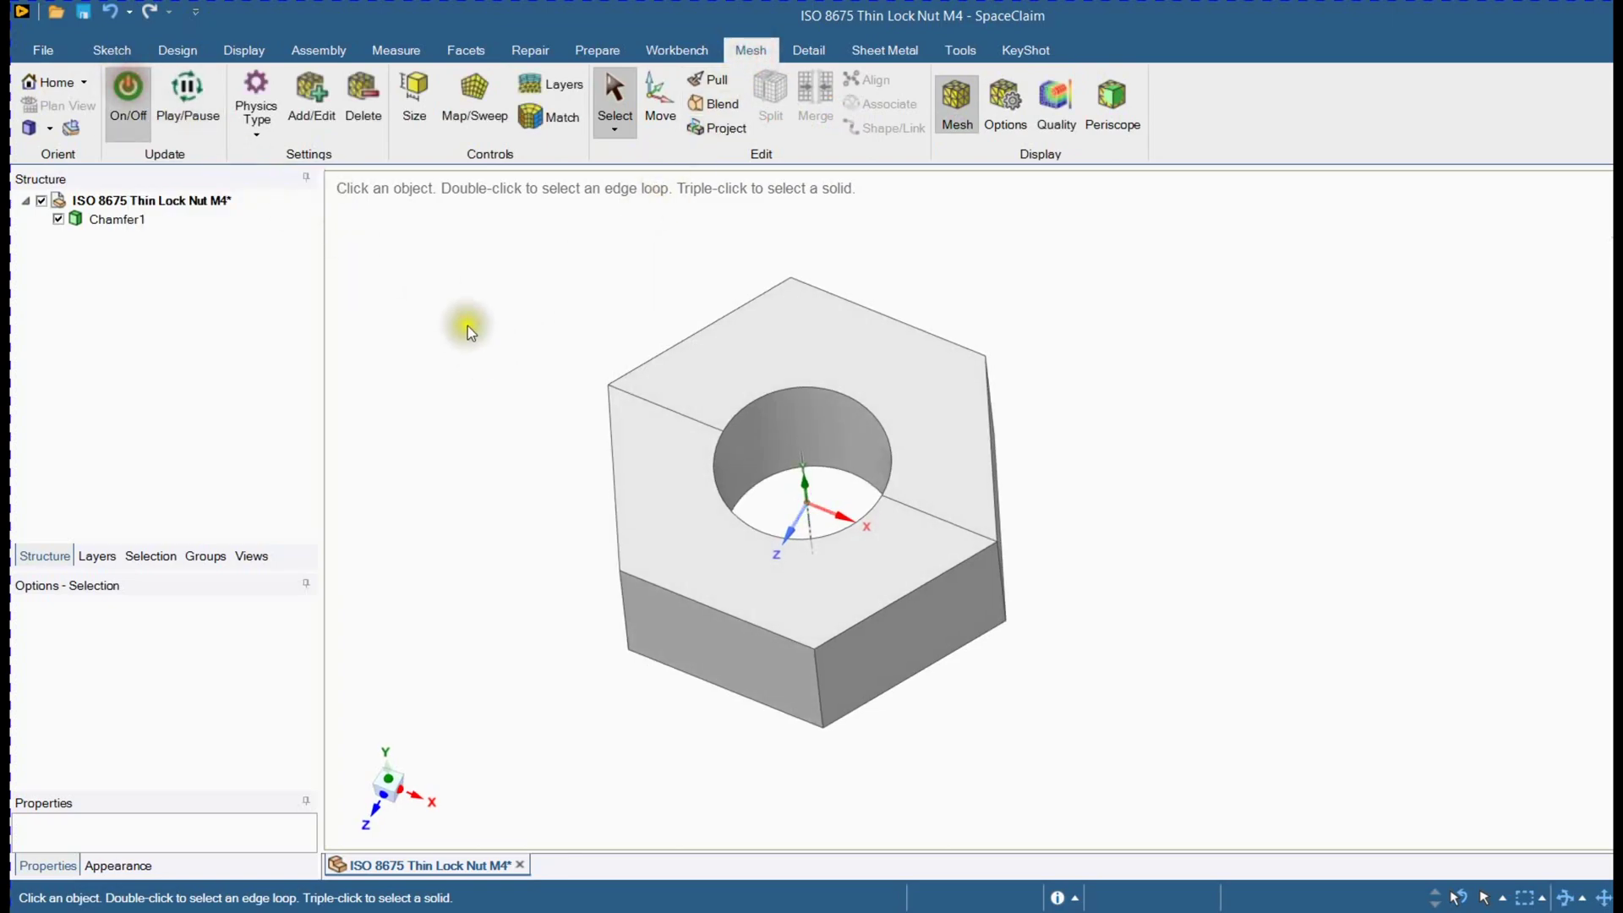
pyautogui.moveTo(537, 408); pyautogui.dragTo(547, 496, button='middle')
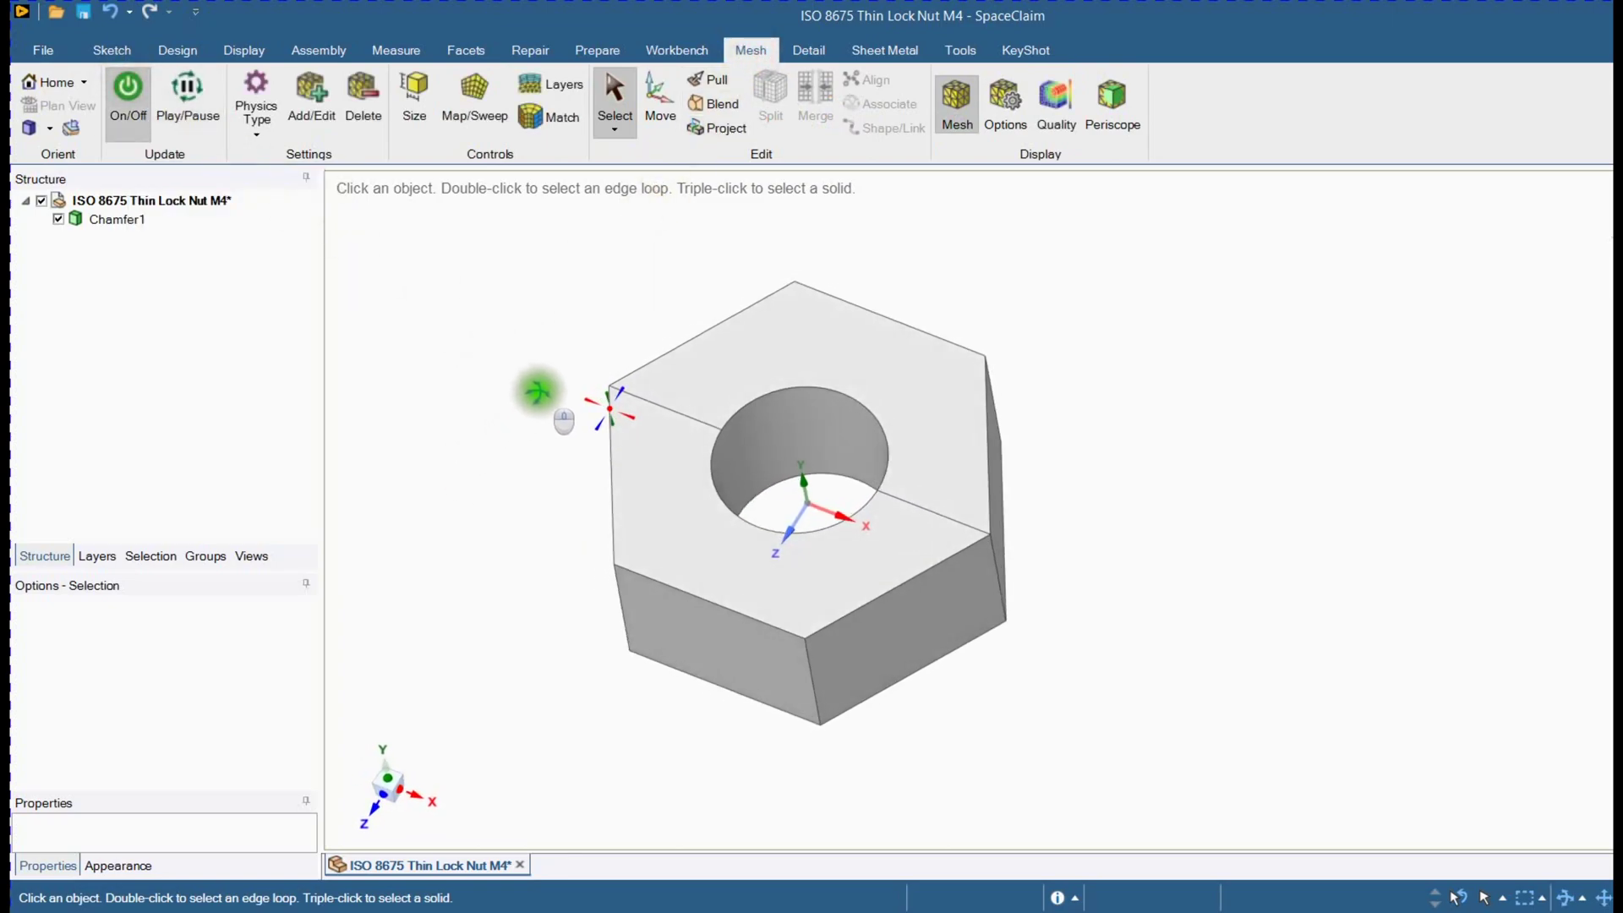
pyautogui.click(253, 130)
pyautogui.click(293, 166)
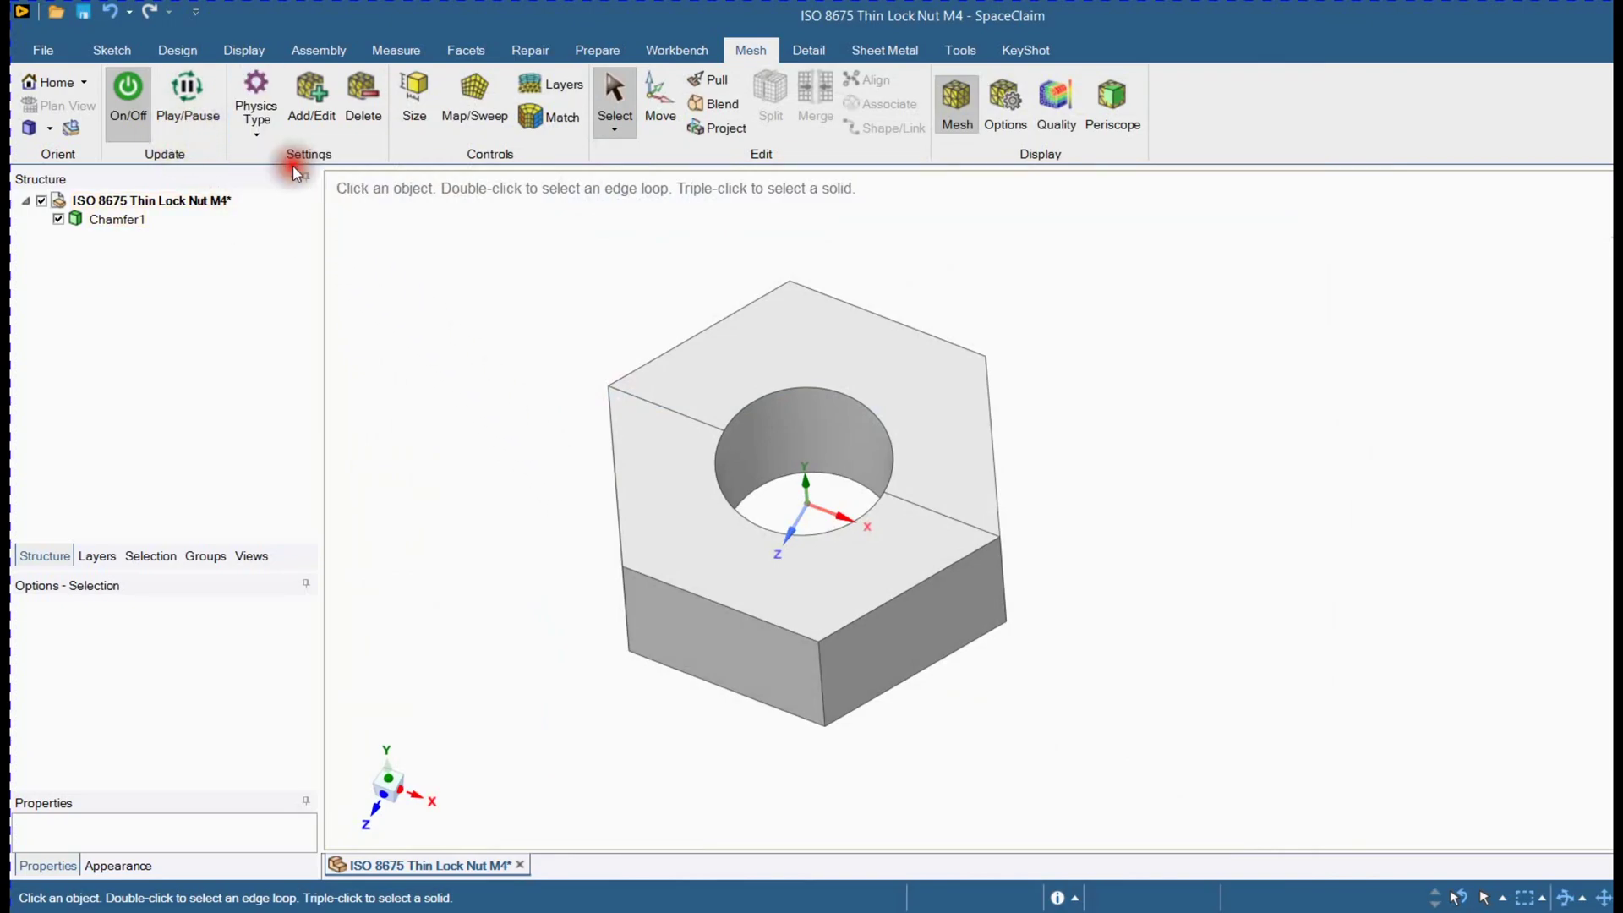
# - Mesh the nut body with block-based hexahedral elements
pyautogui.click(310, 106)
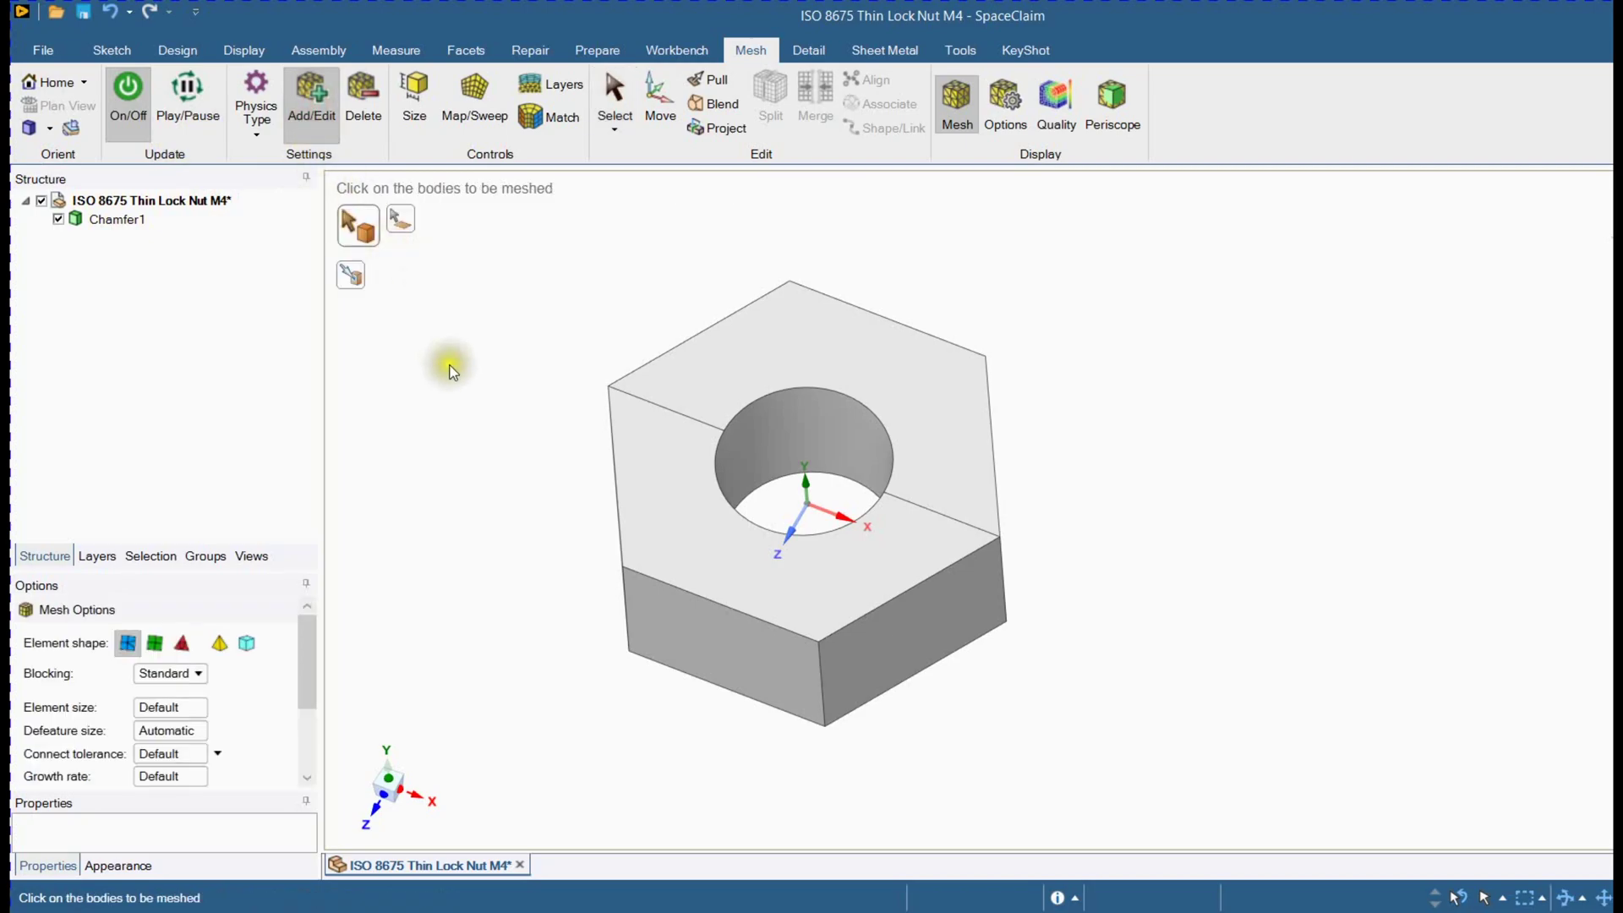
pyautogui.click(650, 408)
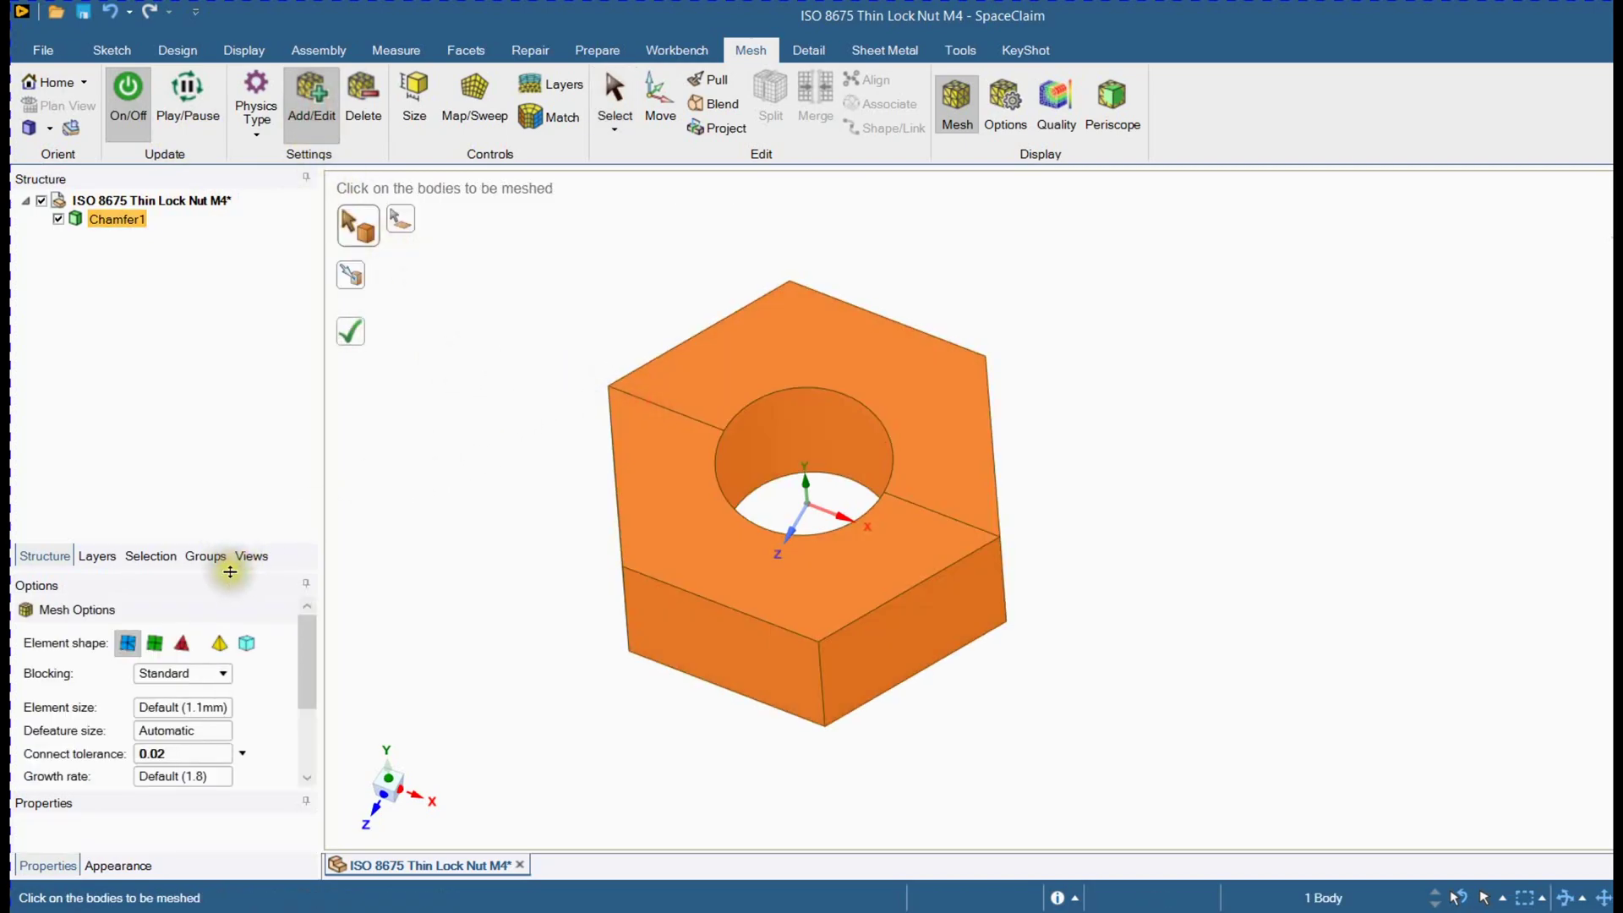
pyautogui.moveTo(229, 571); pyautogui.dragTo(240, 424)
pyautogui.click(154, 496)
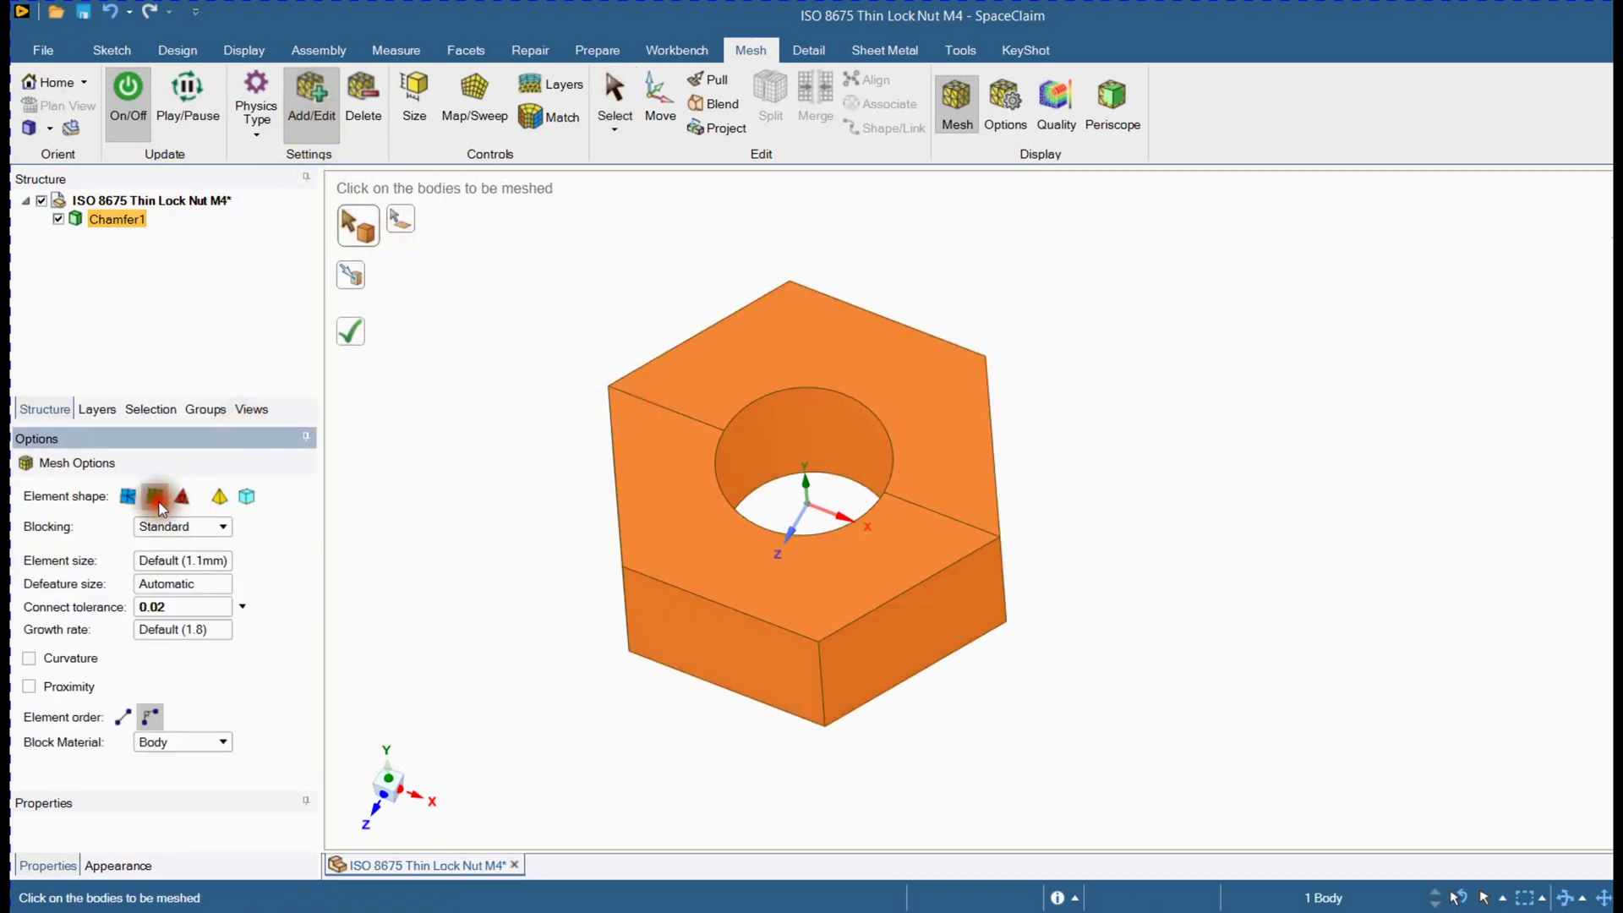
pyautogui.click(246, 496)
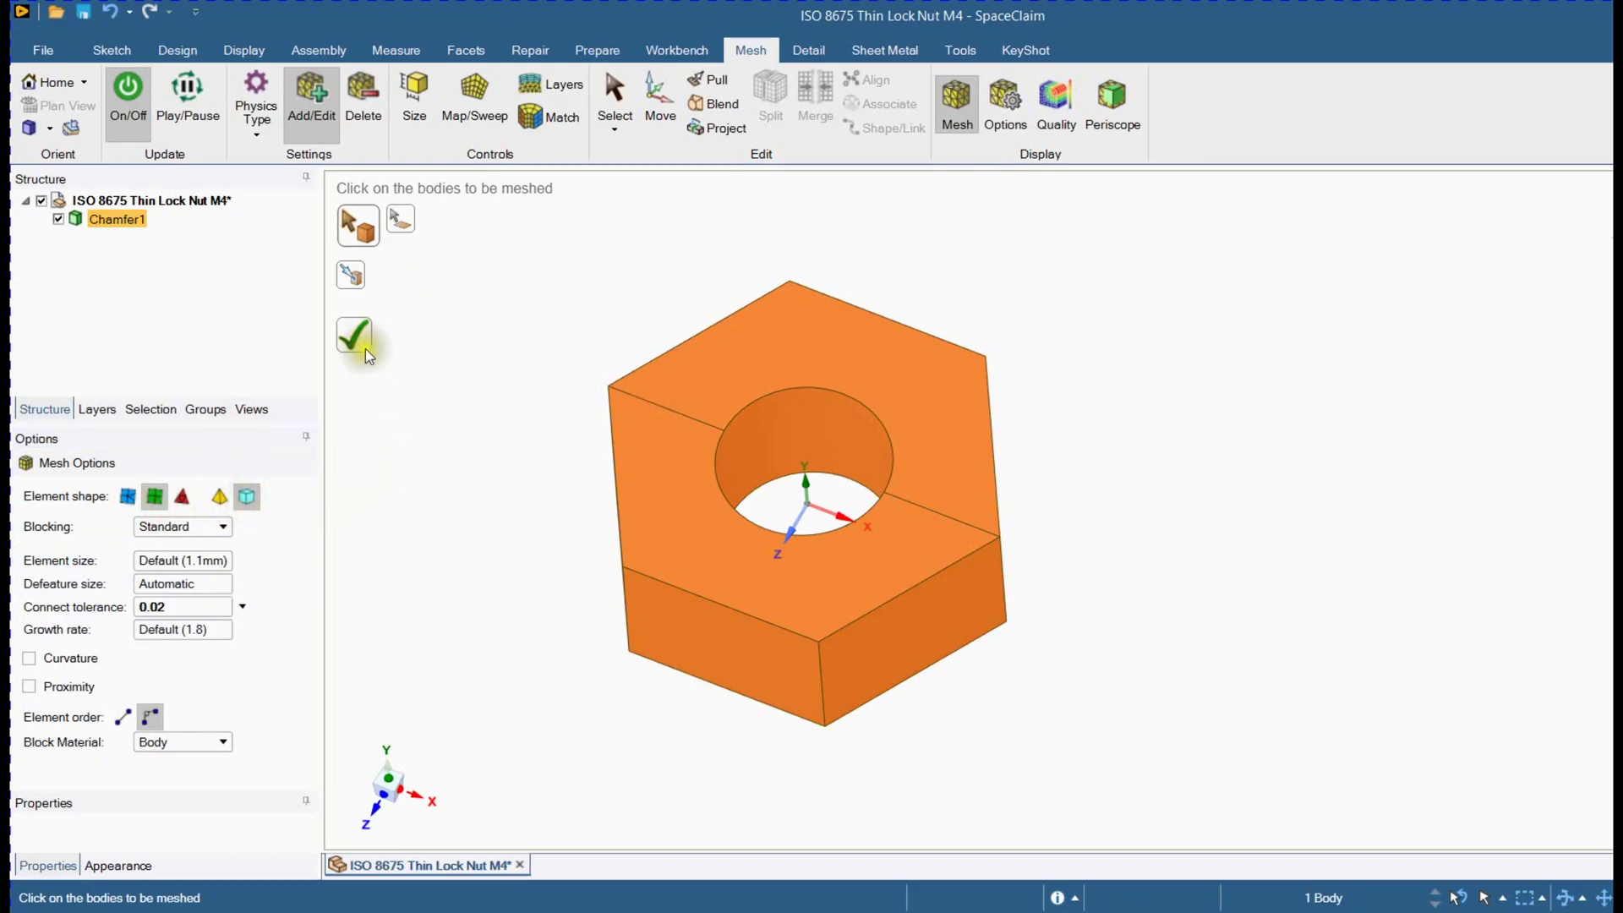
pyautogui.click(351, 331)
# - Show the mesh quality colour map using Orthogonal Quality
pyautogui.click(515, 490)
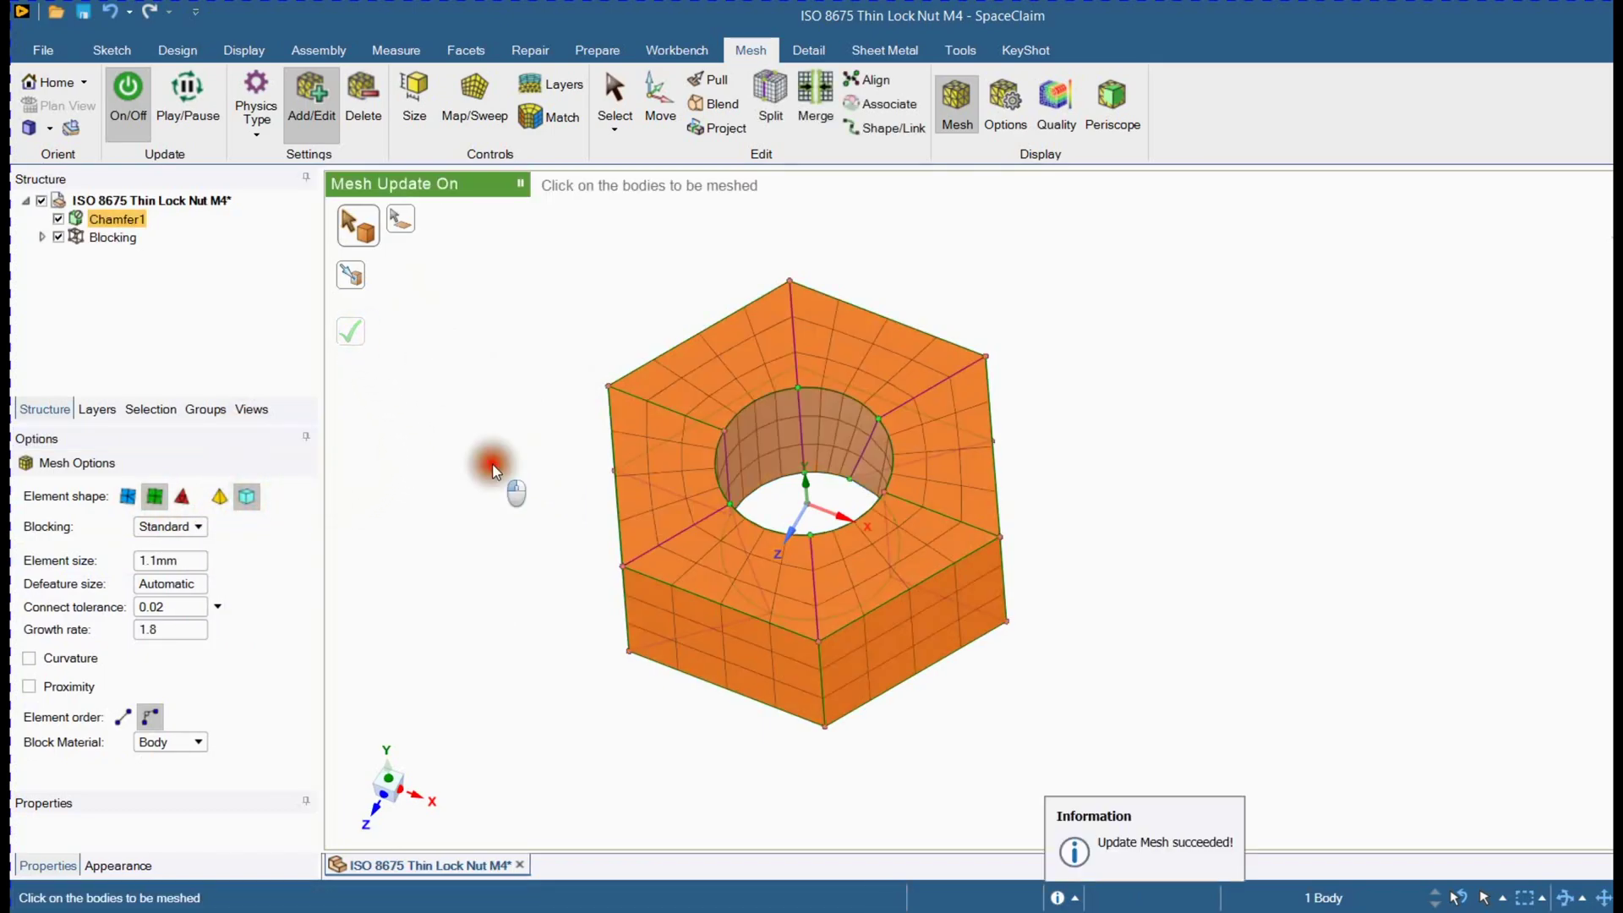
pyautogui.moveTo(519, 515); pyautogui.dragTo(518, 563, button='middle')
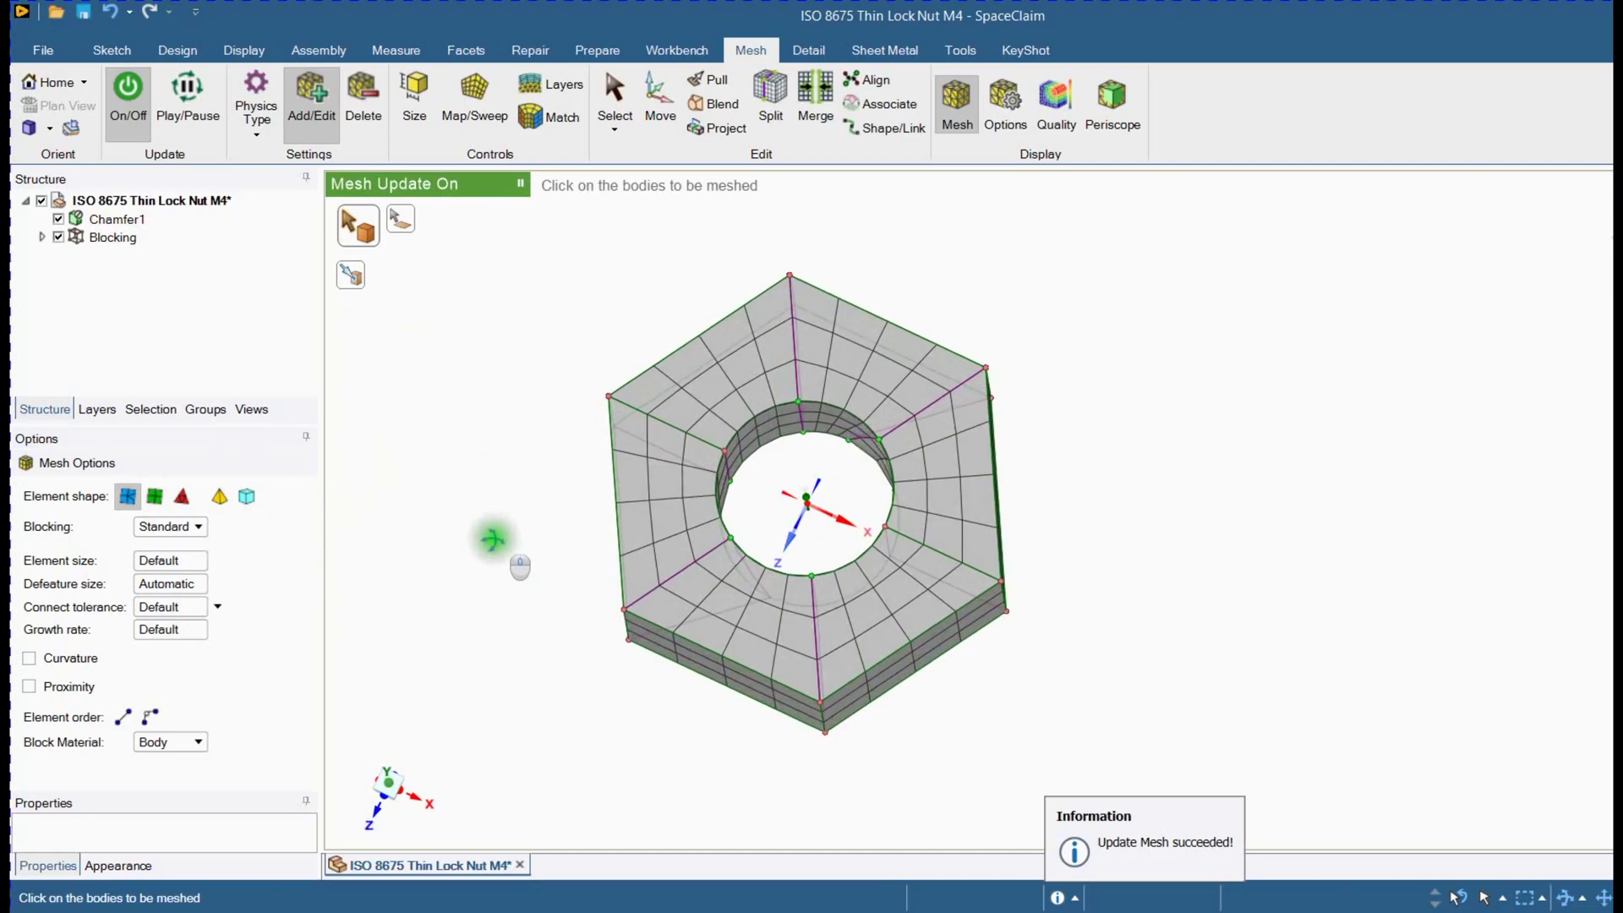
pyautogui.click(1056, 104)
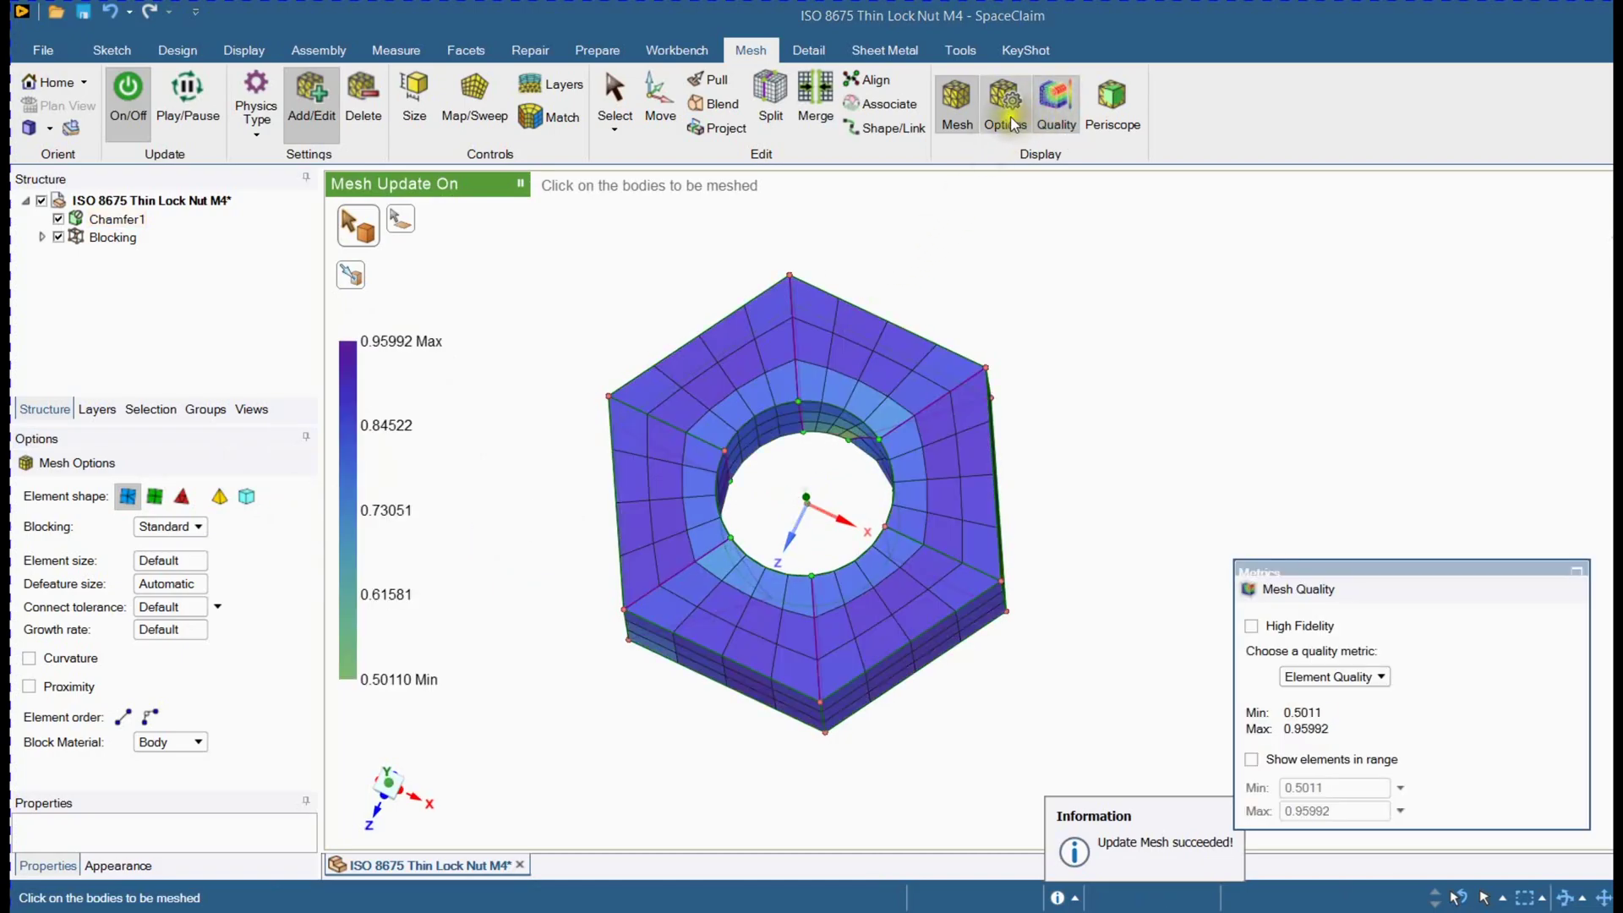
pyautogui.click(1006, 112)
pyautogui.moveTo(1112, 363); pyautogui.dragTo(1093, 504, button='middle')
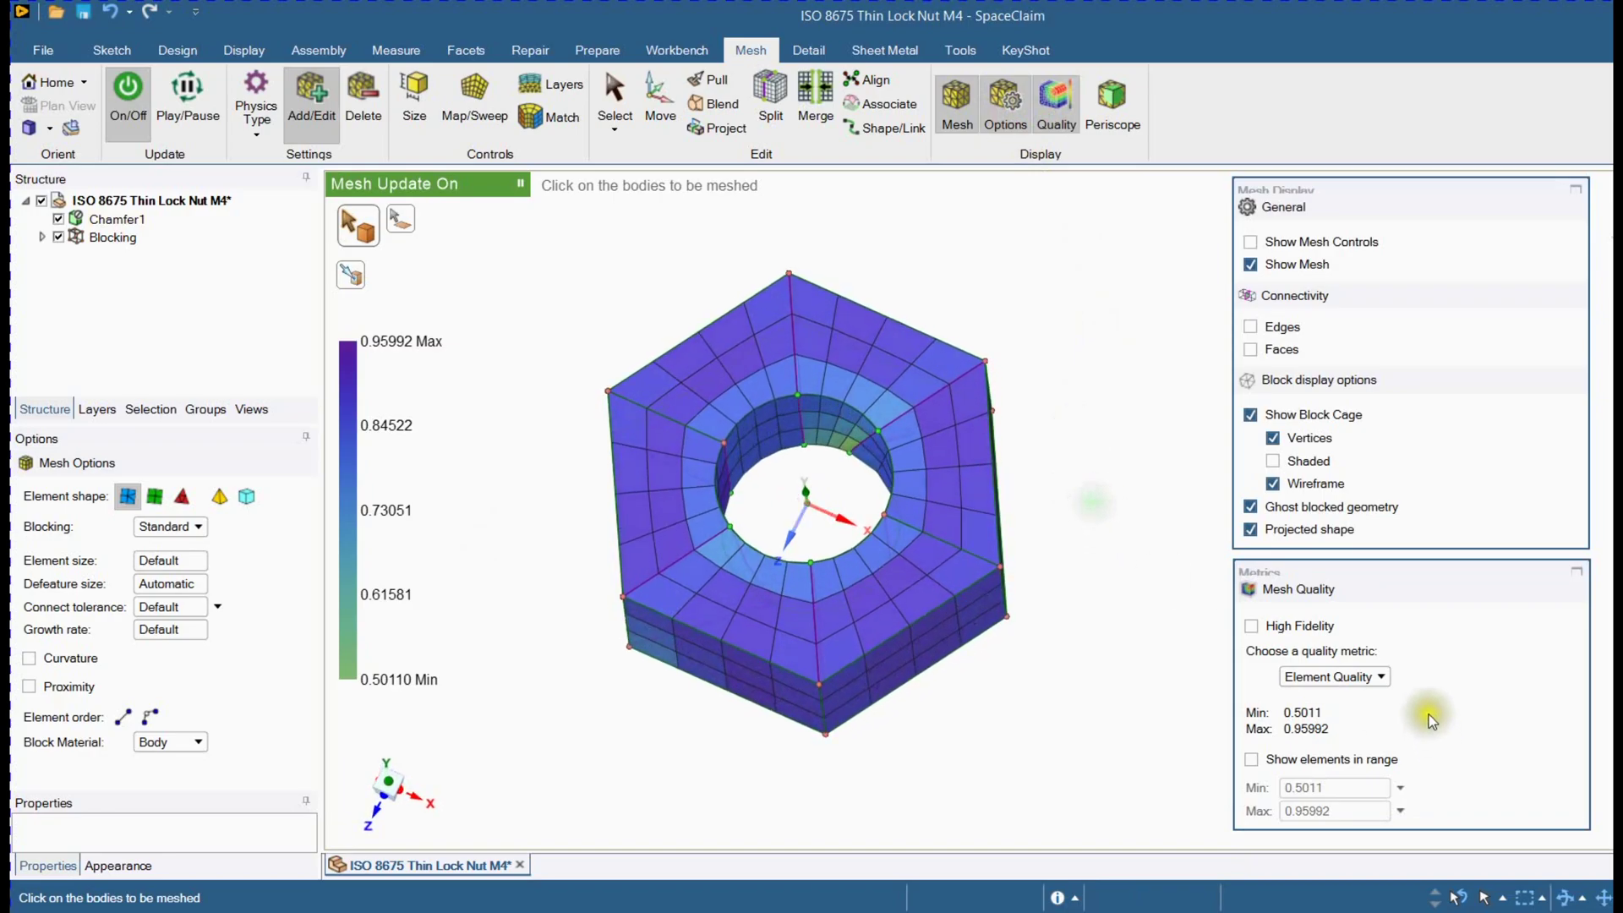
pyautogui.click(1377, 678)
pyautogui.click(1359, 773)
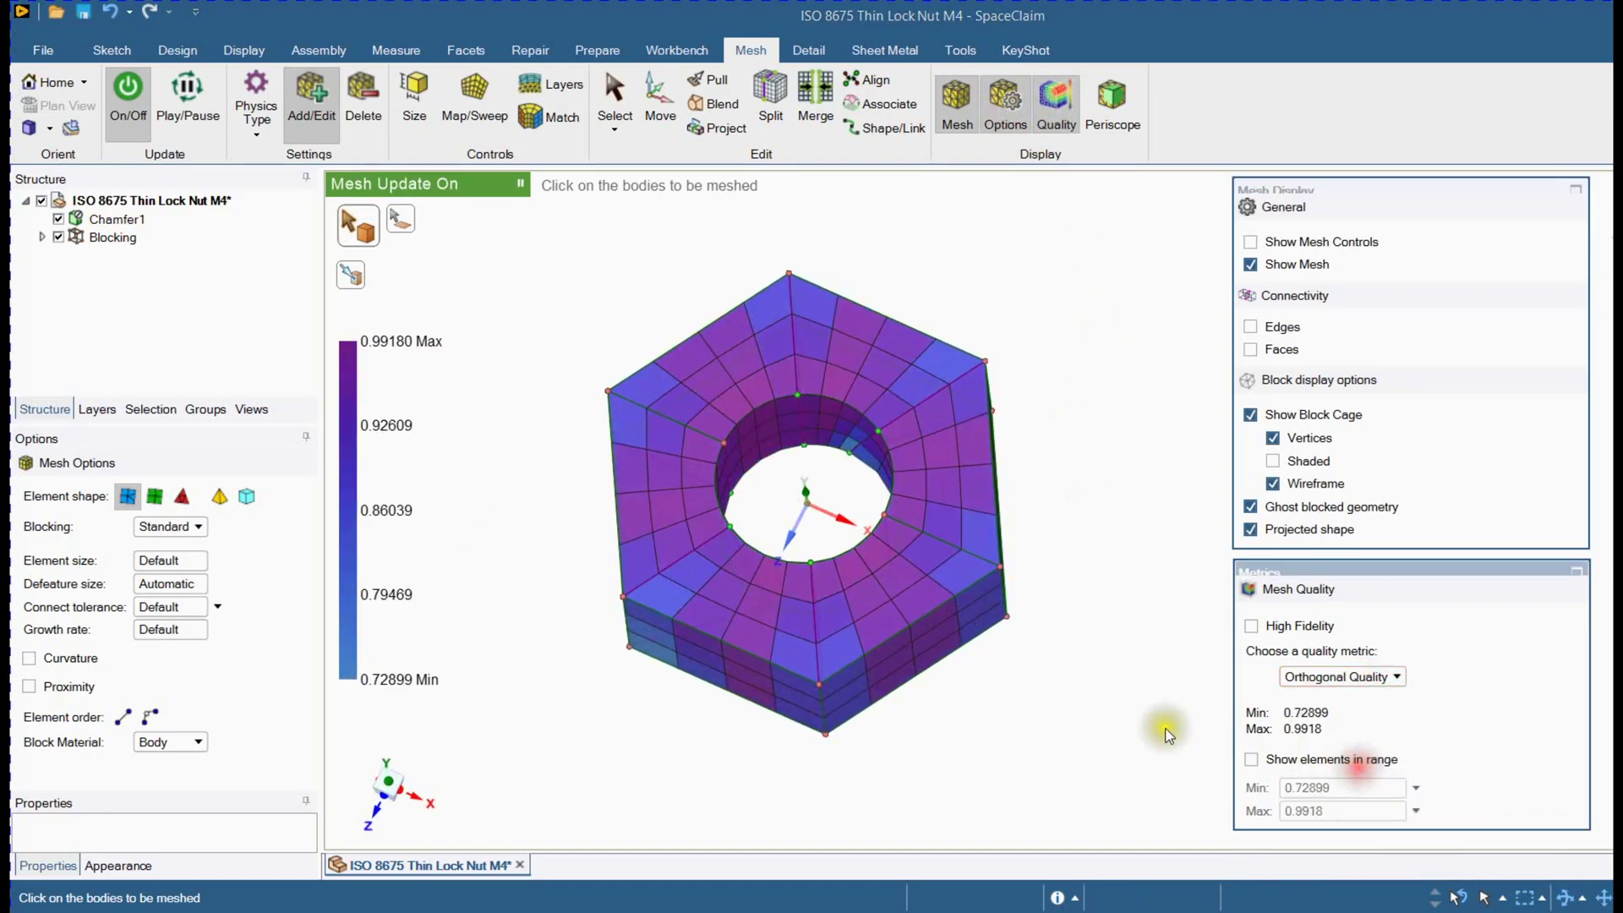
# - Switch the map to Aspect Ratio and inspect the worst elements (3.2489) beside the hole
pyautogui.moveTo(1073, 725); pyautogui.dragTo(1063, 691, button='middle')
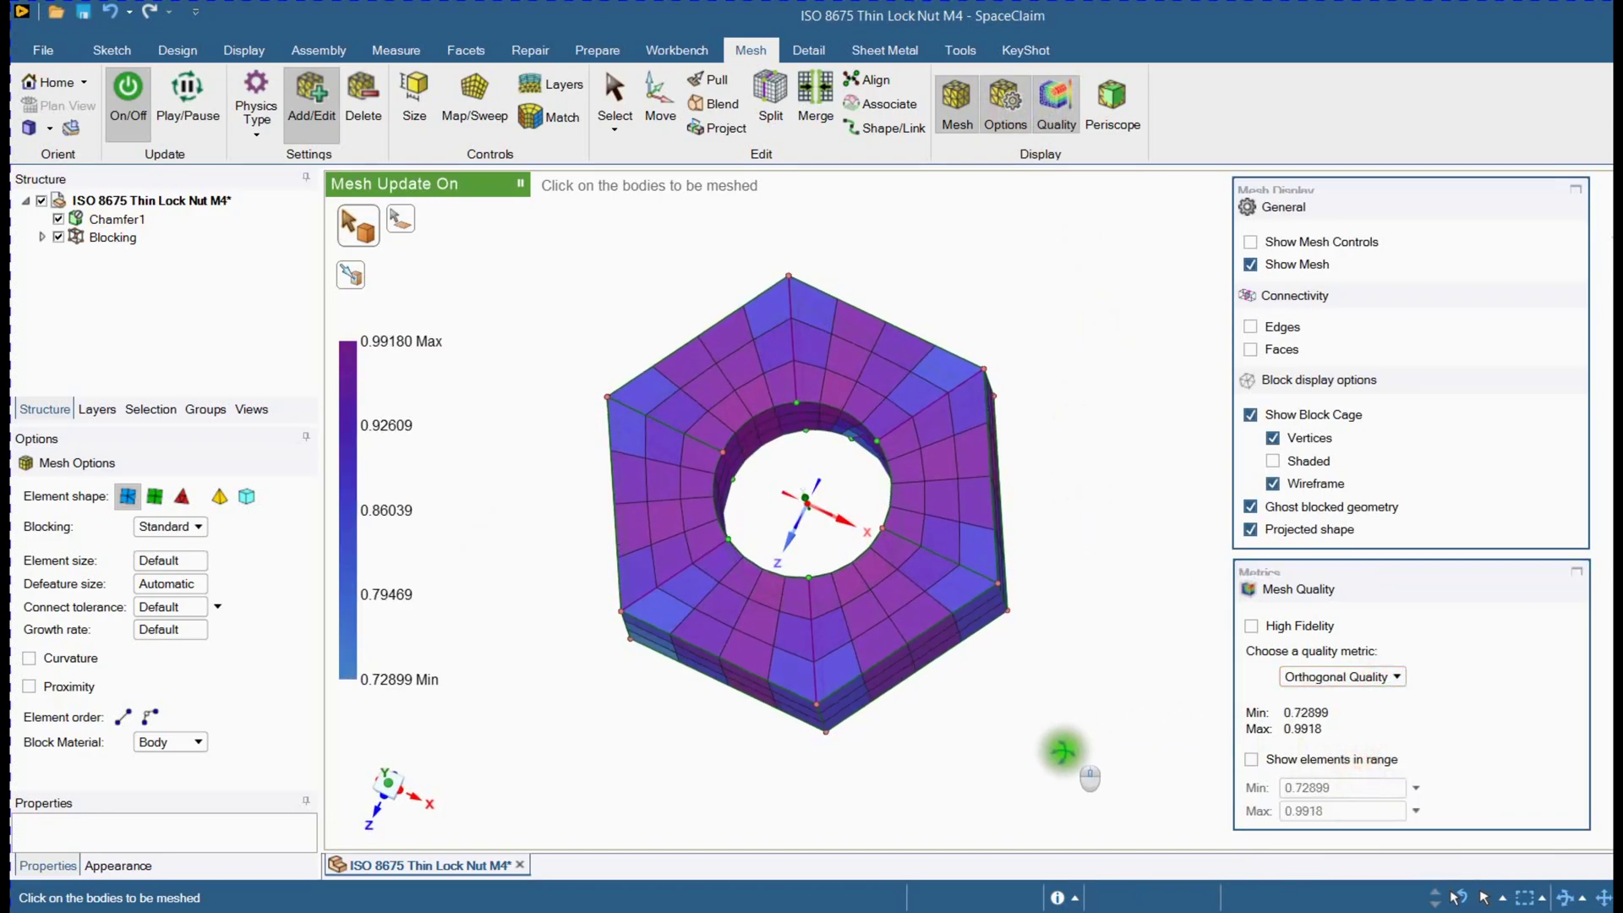
pyautogui.click(1320, 678)
pyautogui.click(1327, 737)
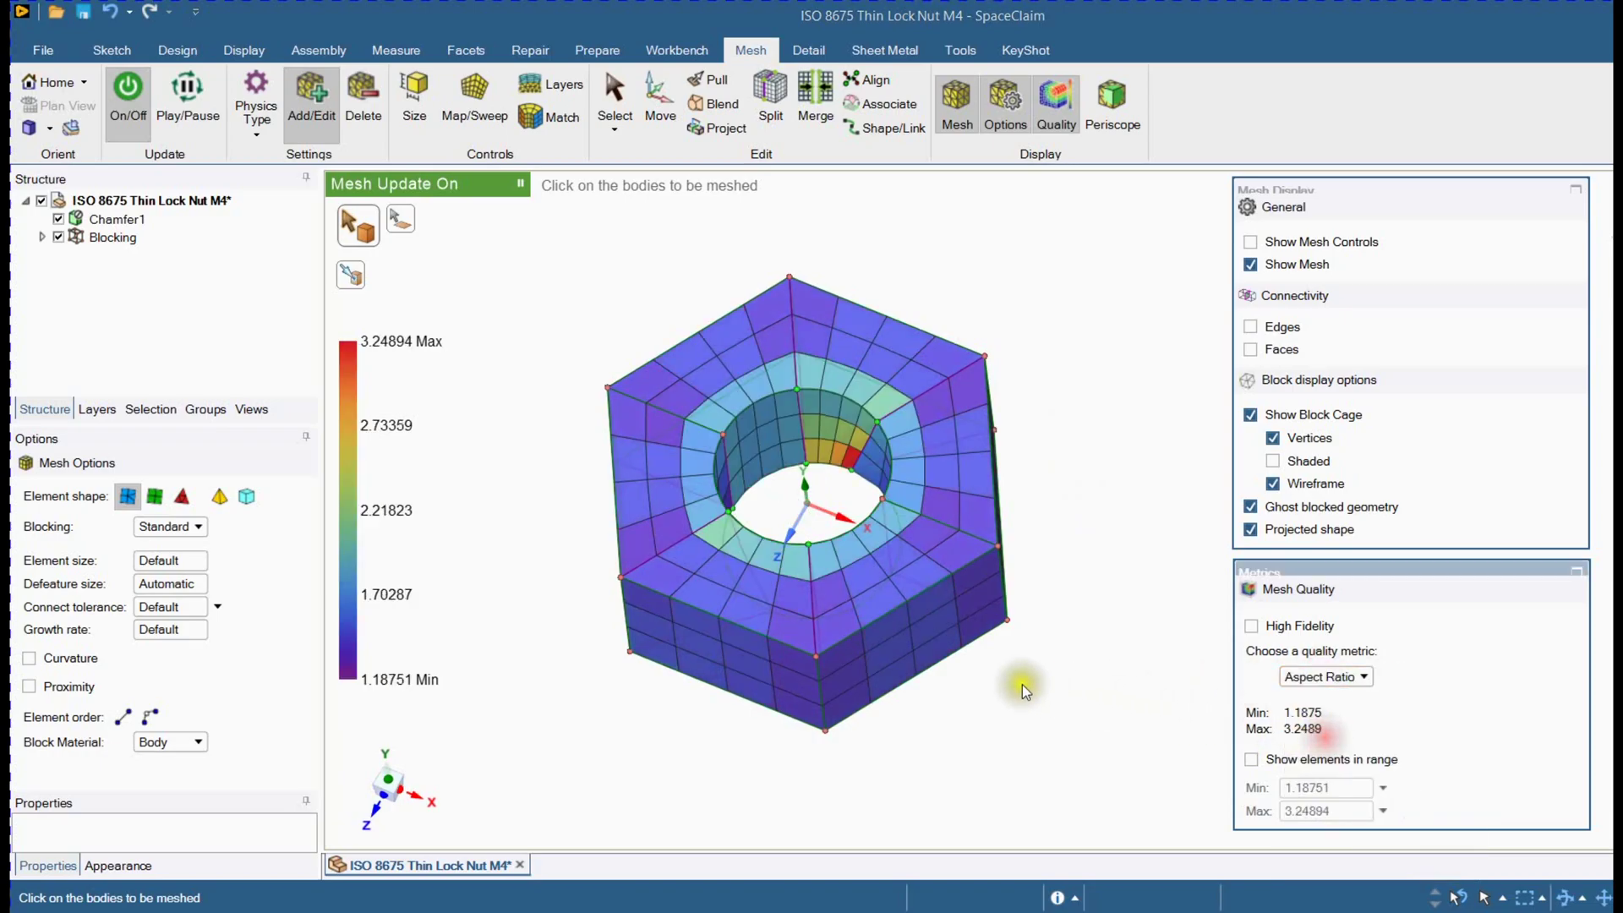
pyautogui.moveTo(1024, 682); pyautogui.dragTo(994, 734, button='middle')
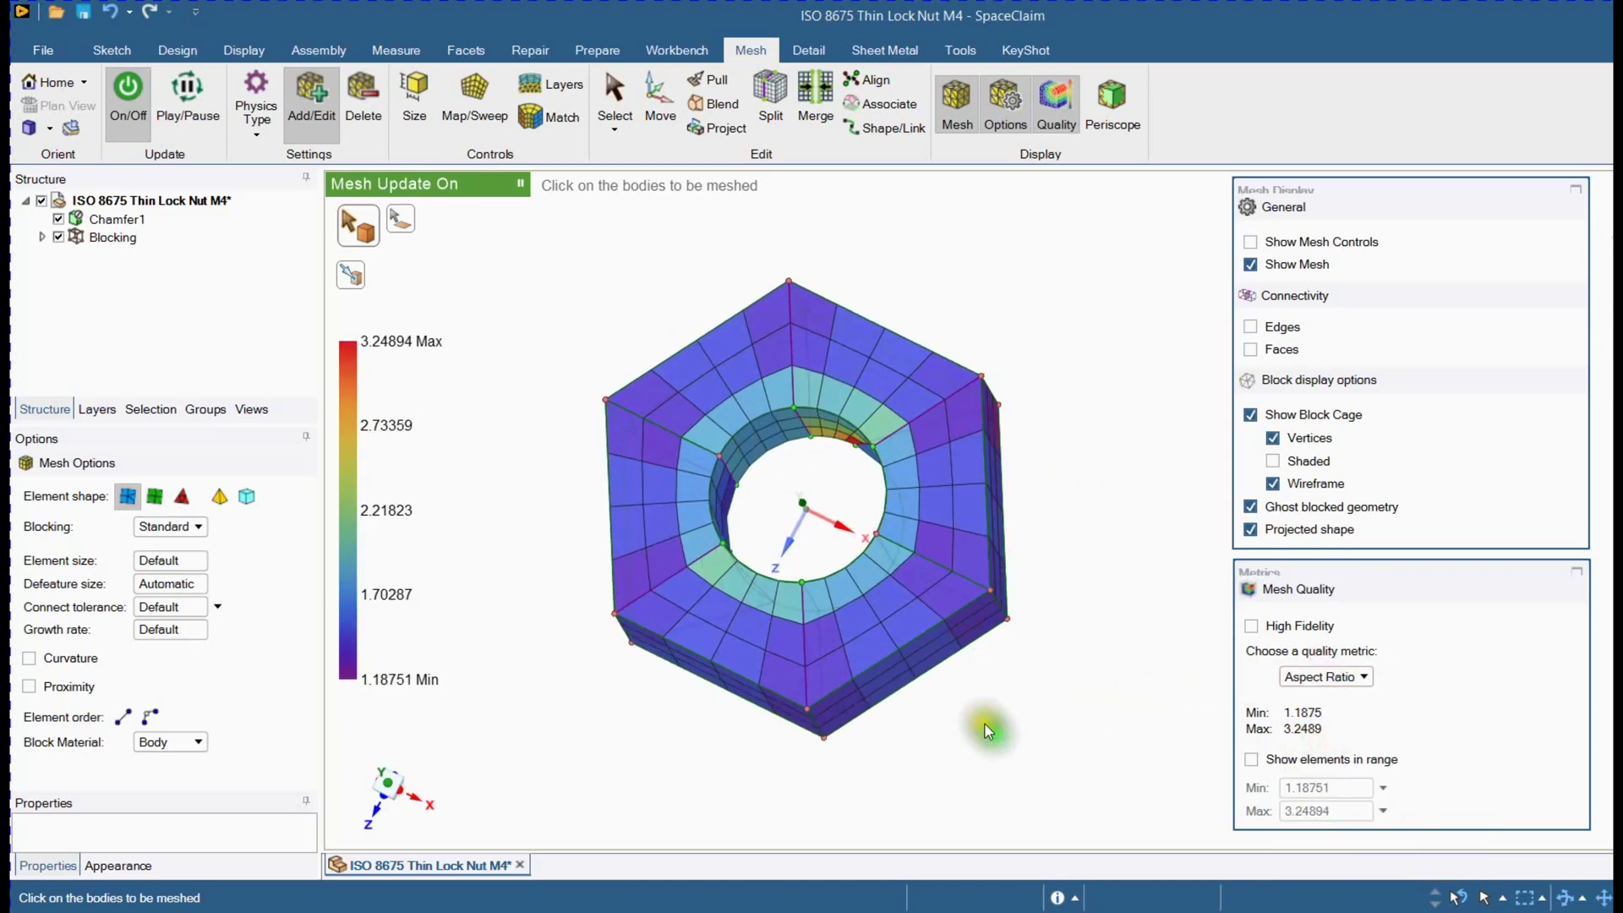
pyautogui.moveTo(829, 515)
pyautogui.mouseDown(button='middle')
pyautogui.moveTo(950, 554)
pyautogui.moveTo(698, 472)
pyautogui.moveTo(728, 273)
pyautogui.mouseUp(button='middle')
pyautogui.scroll(3, 741, 393)
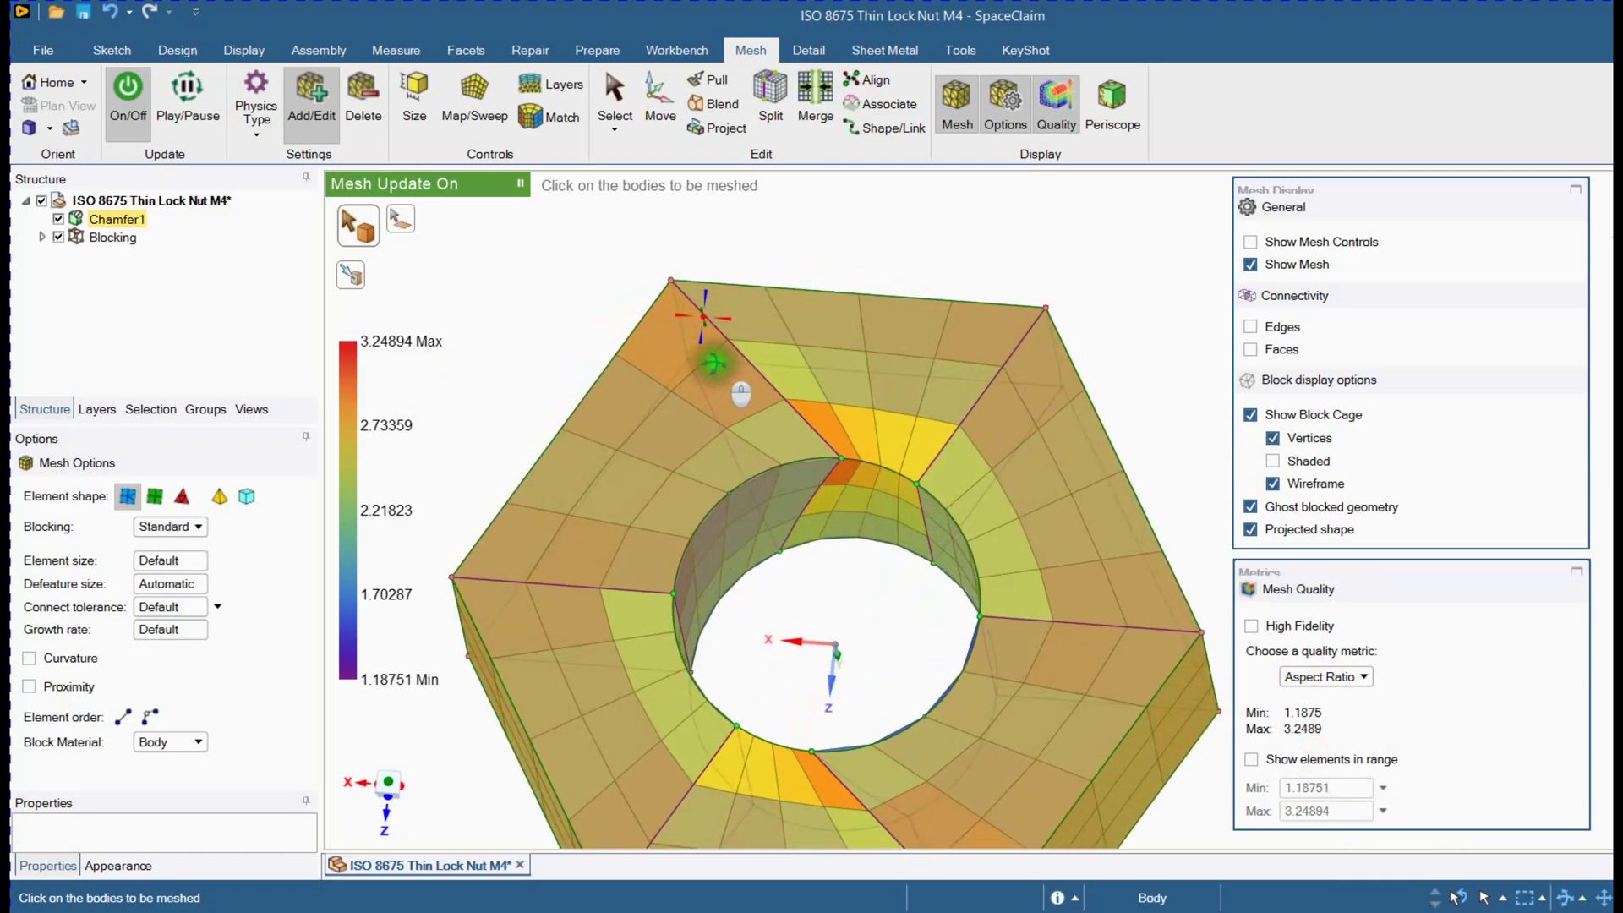
pyautogui.moveTo(741, 394); pyautogui.dragTo(730, 378, button='middle')
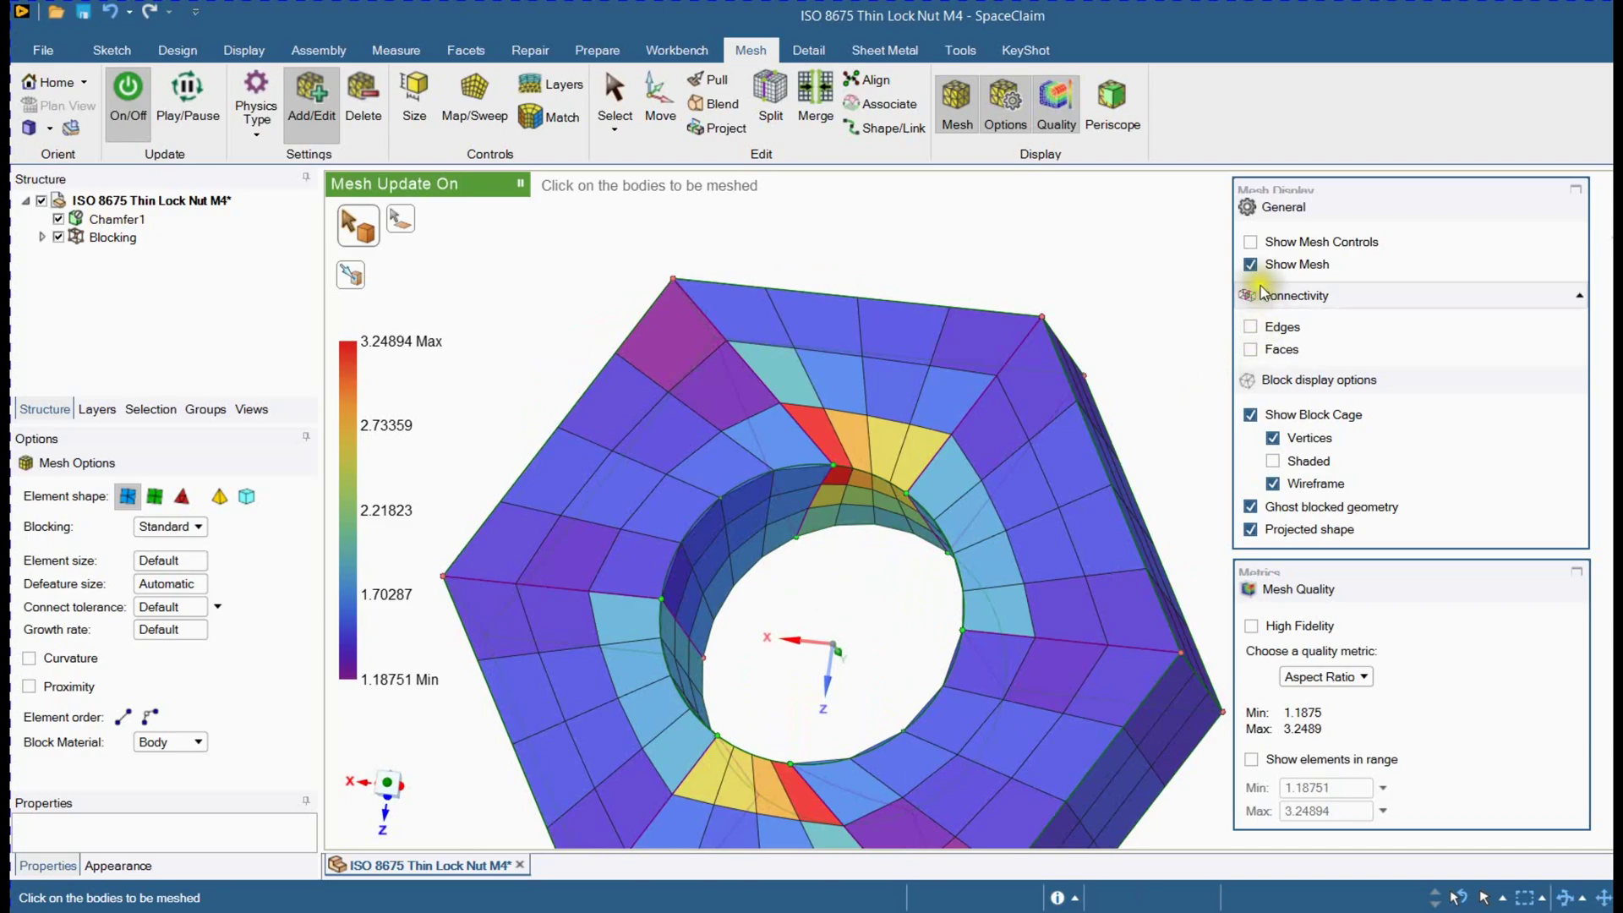
# - Hide the mesh and move the block vertices above and below the hole, from a top view
pyautogui.click(1252, 264)
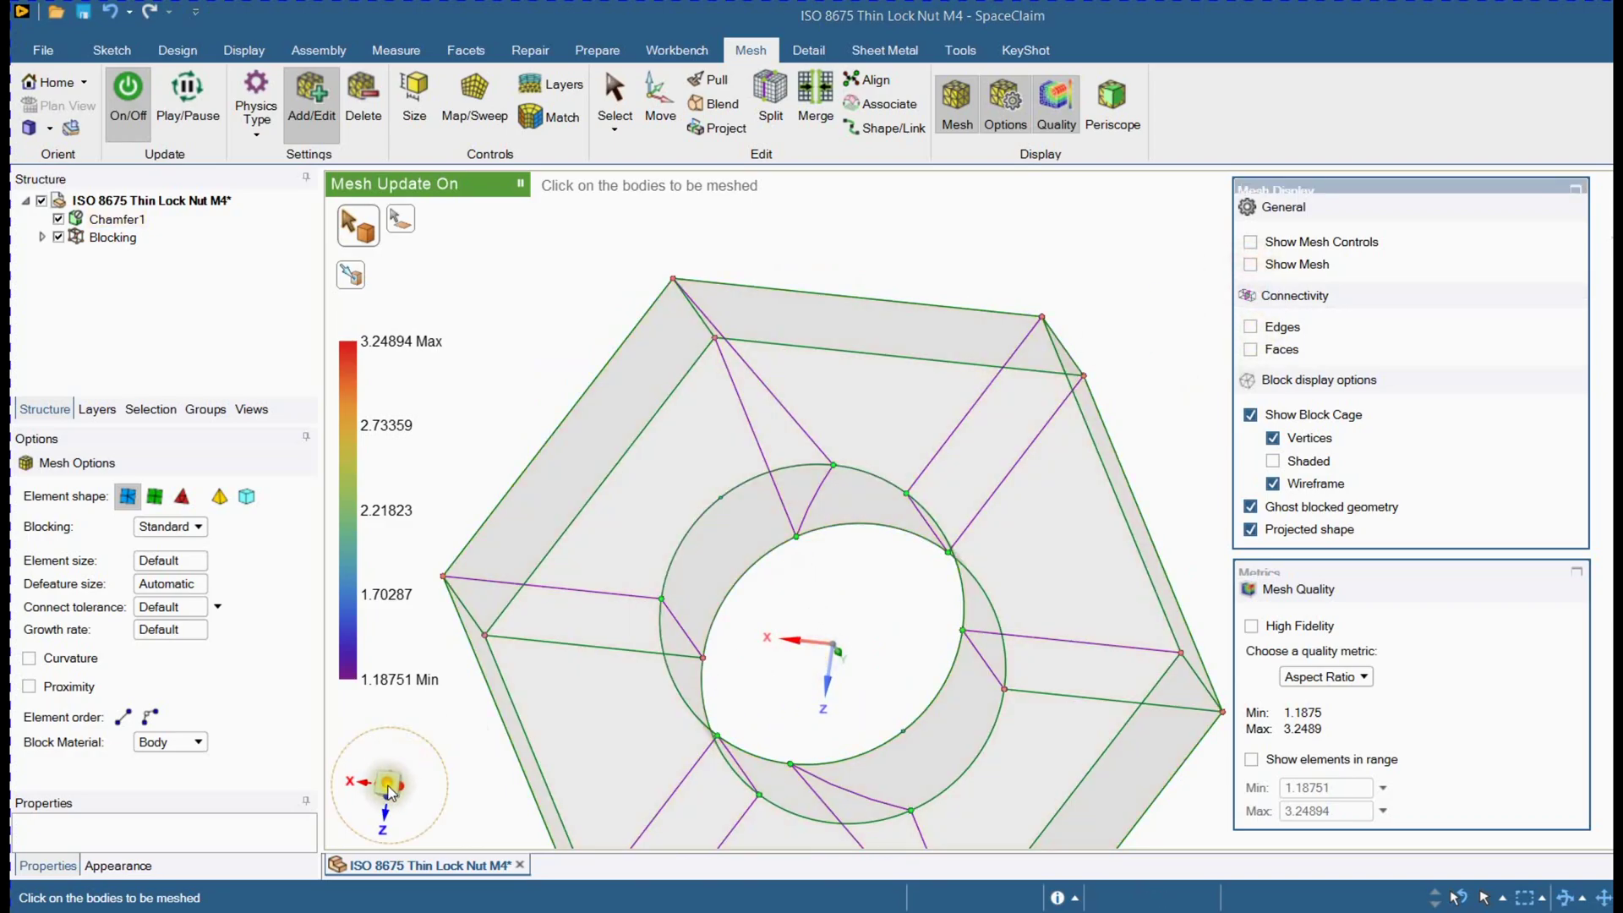
pyautogui.click(388, 786)
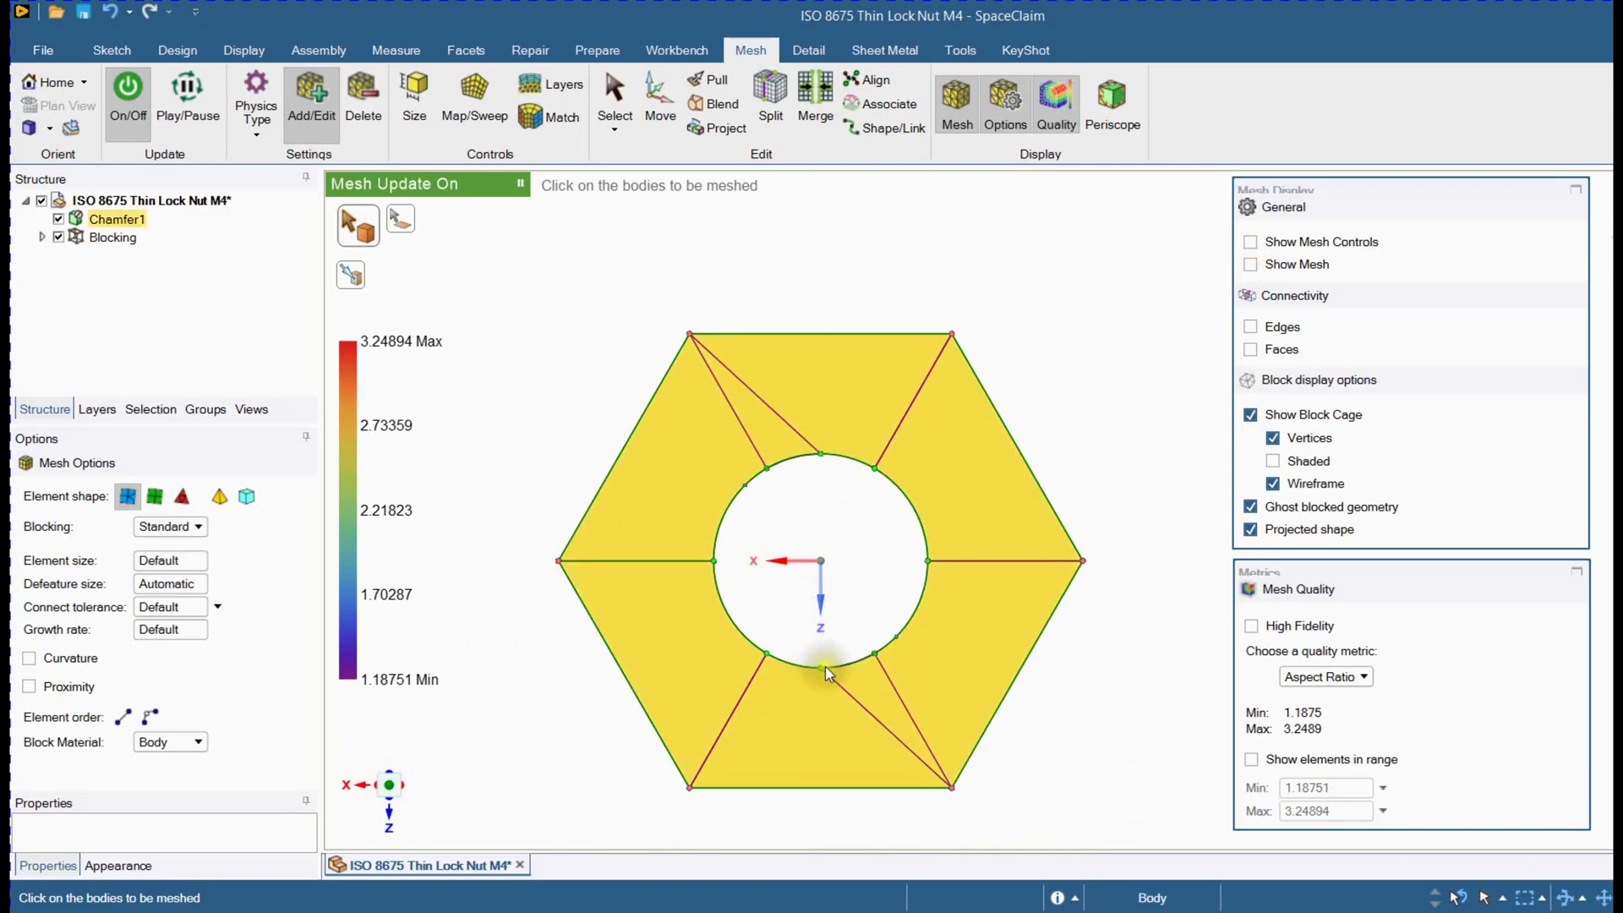
pyautogui.click(659, 104)
pyautogui.click(821, 670)
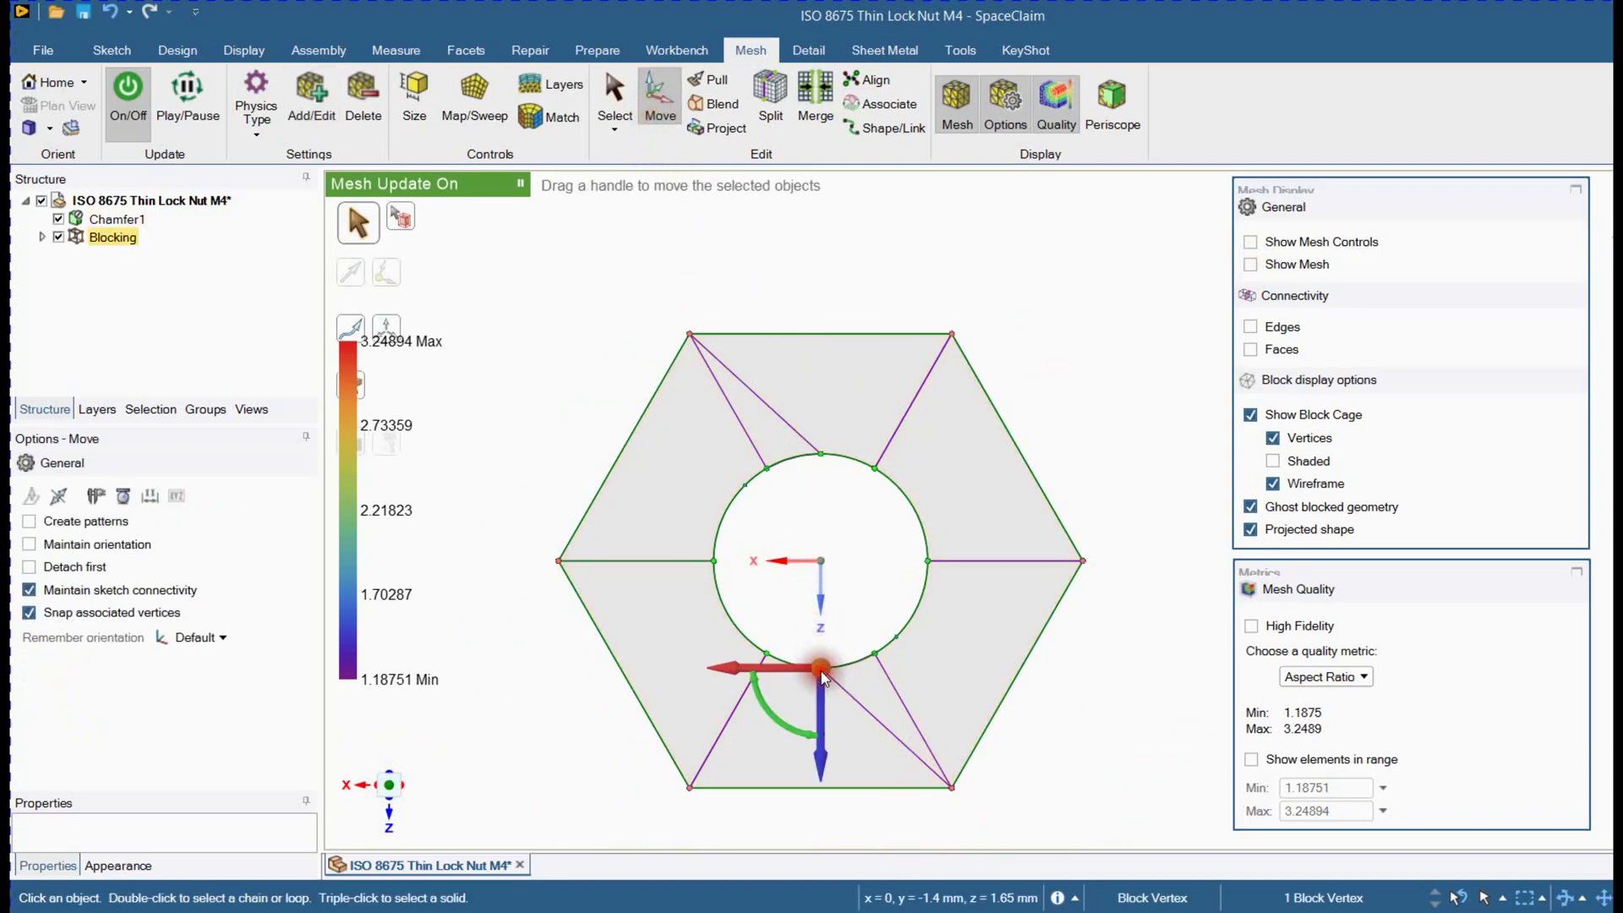
pyautogui.moveTo(748, 679); pyautogui.dragTo(808, 682)
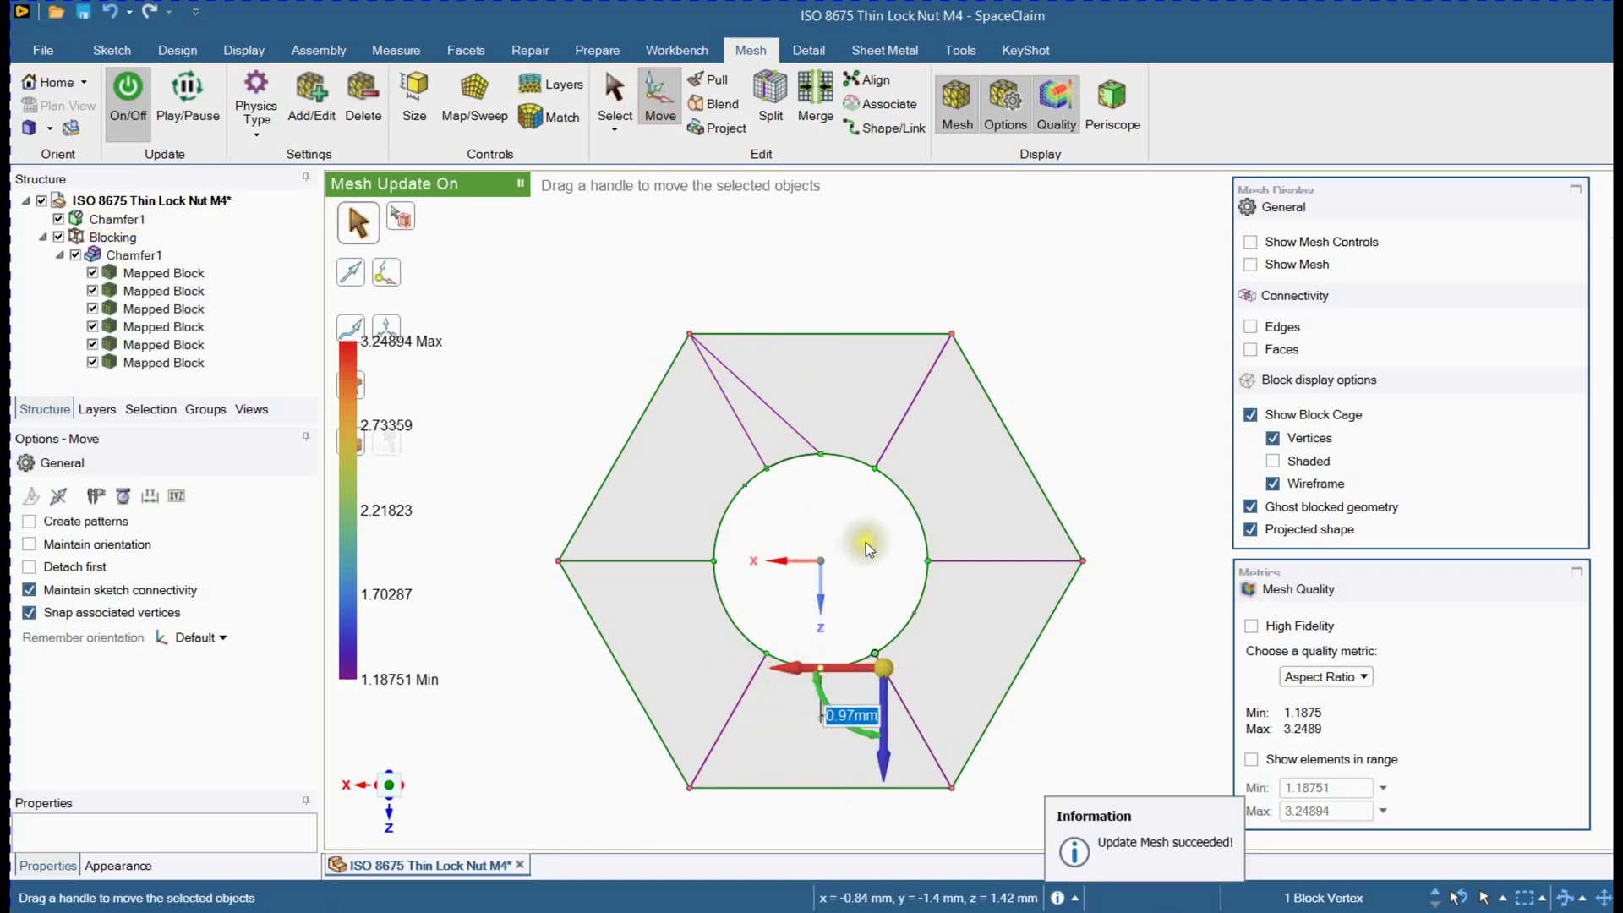
pyautogui.click(821, 455)
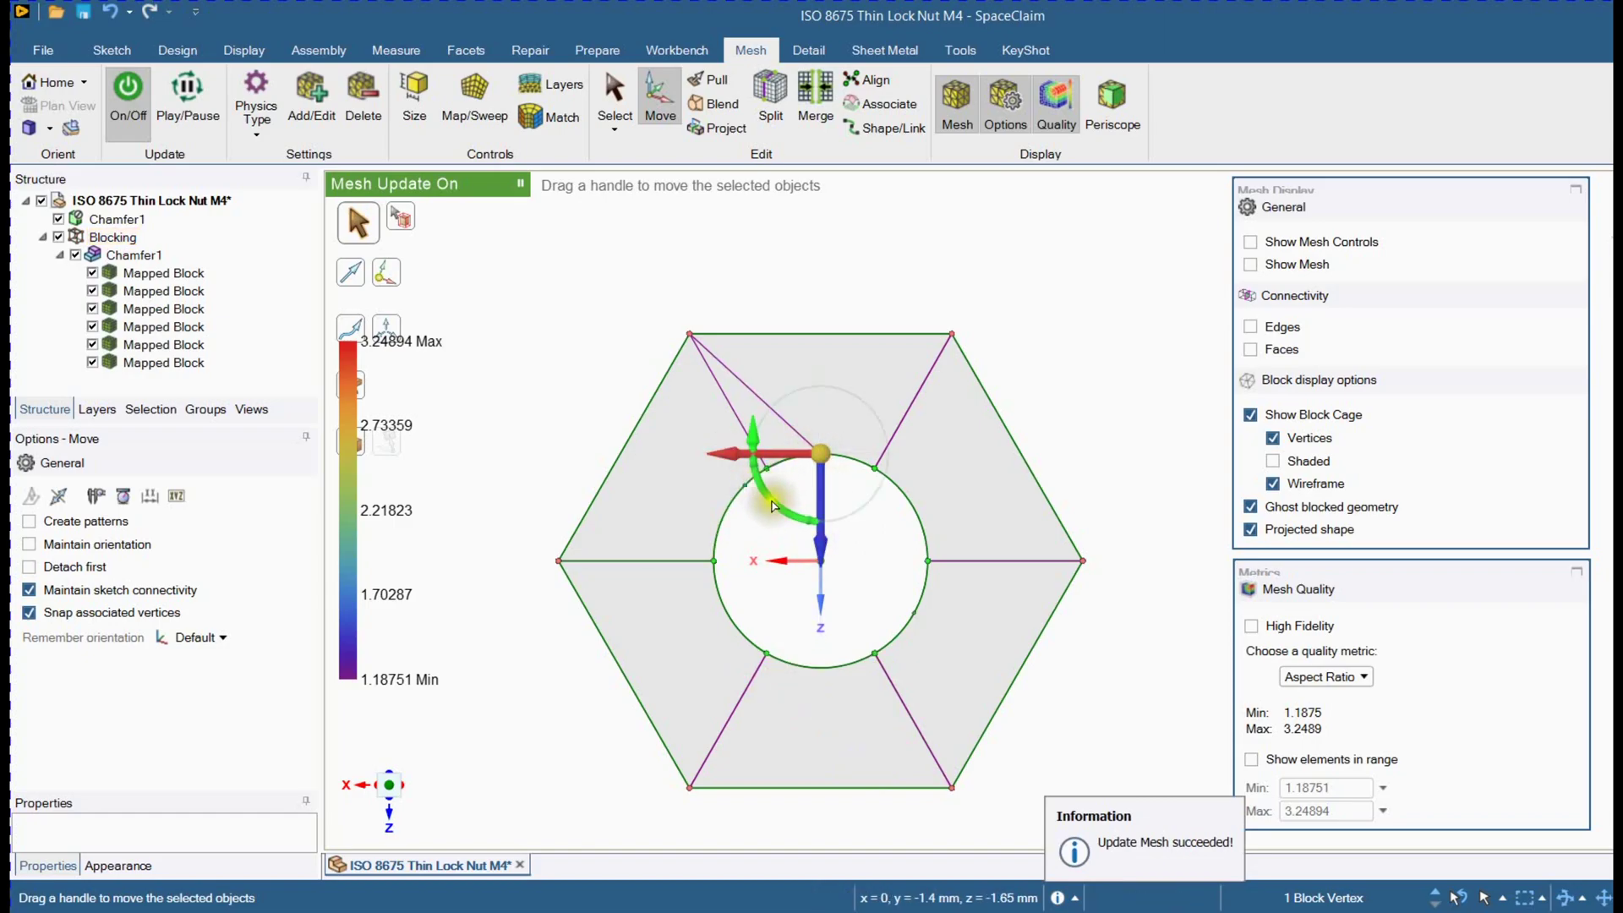
pyautogui.moveTo(820, 548)
pyautogui.mouseDown()
pyautogui.moveTo(820, 587)
pyautogui.moveTo(819, 469)
pyautogui.moveTo(680, 509)
pyautogui.moveTo(663, 467)
pyautogui.mouseUp()
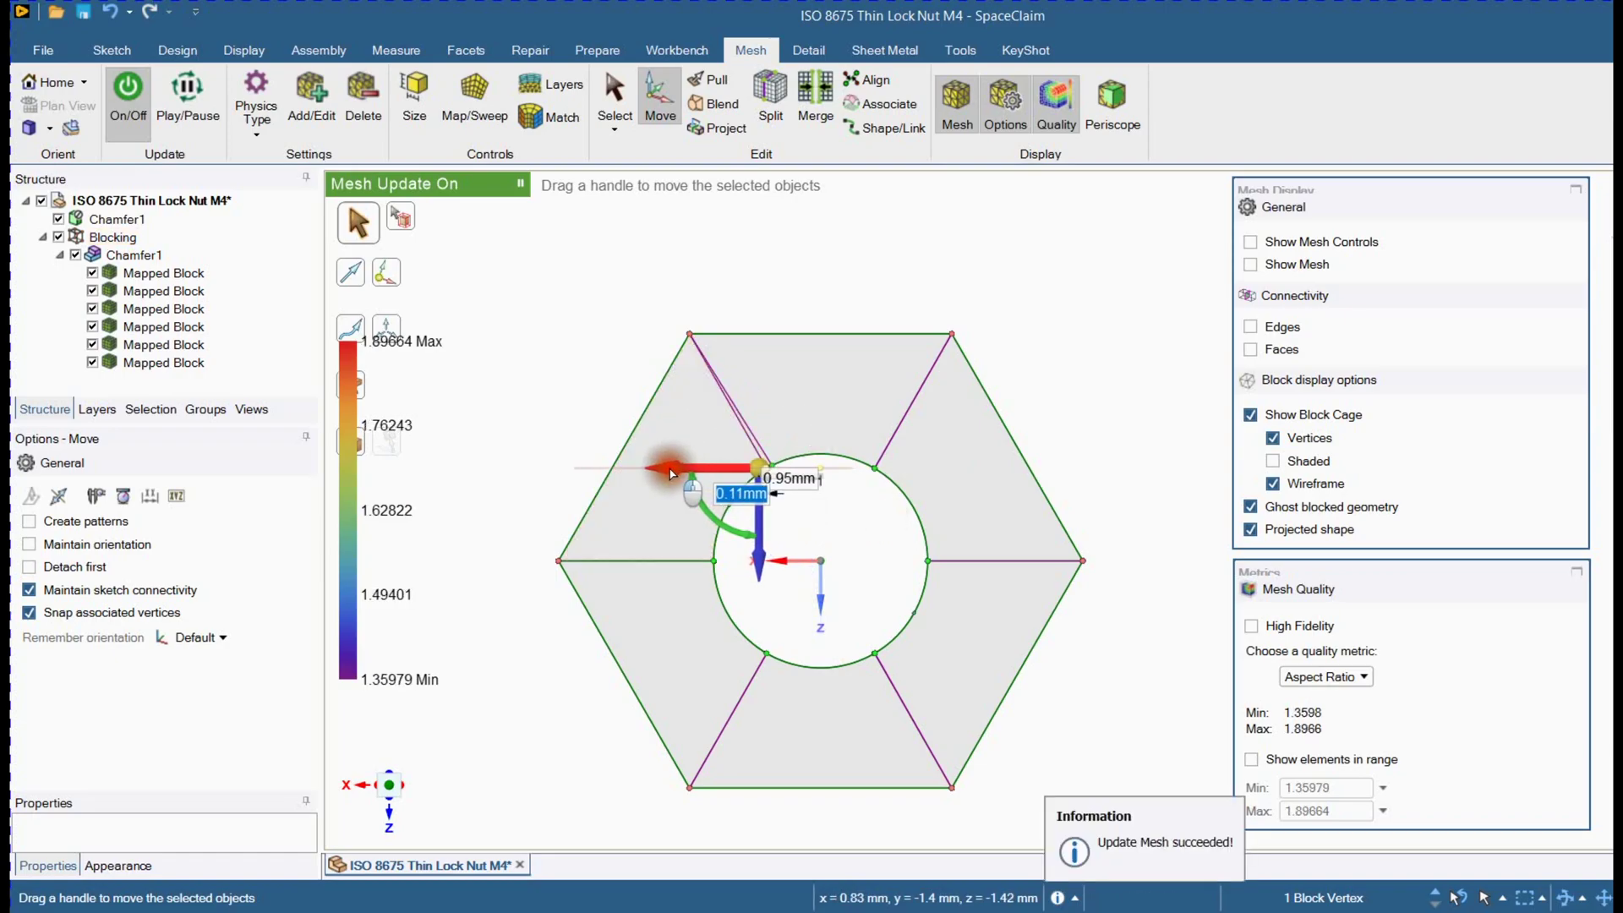
pyautogui.click(866, 522)
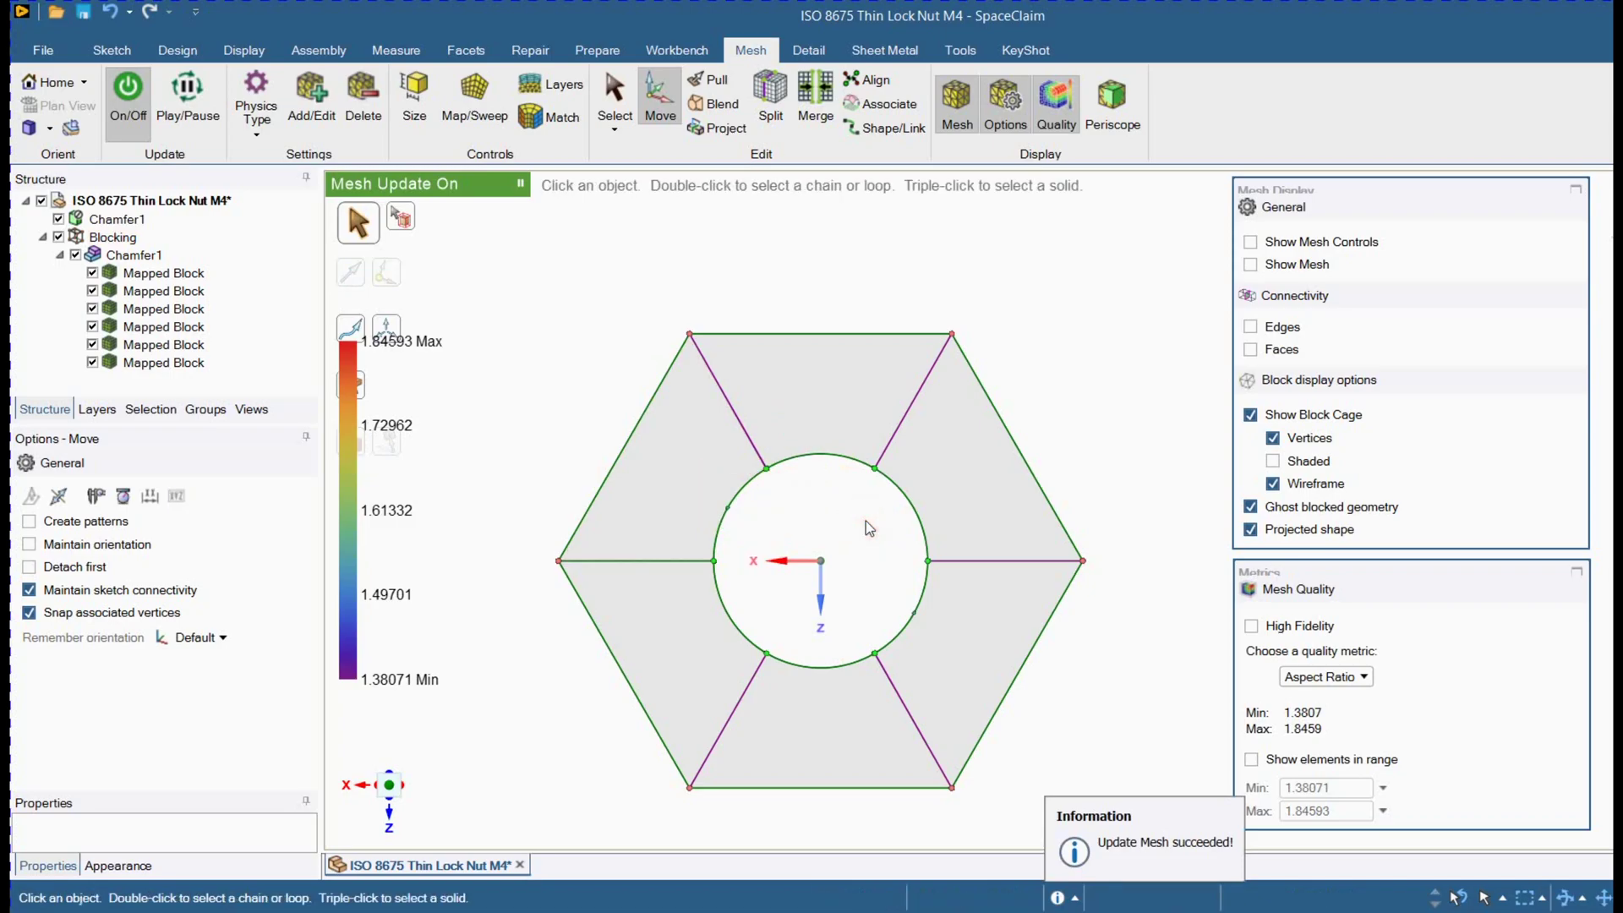
# - Show the mesh again, coloured by Orthogonal Quality (minimum 0.88905)
pyautogui.click(1250, 264)
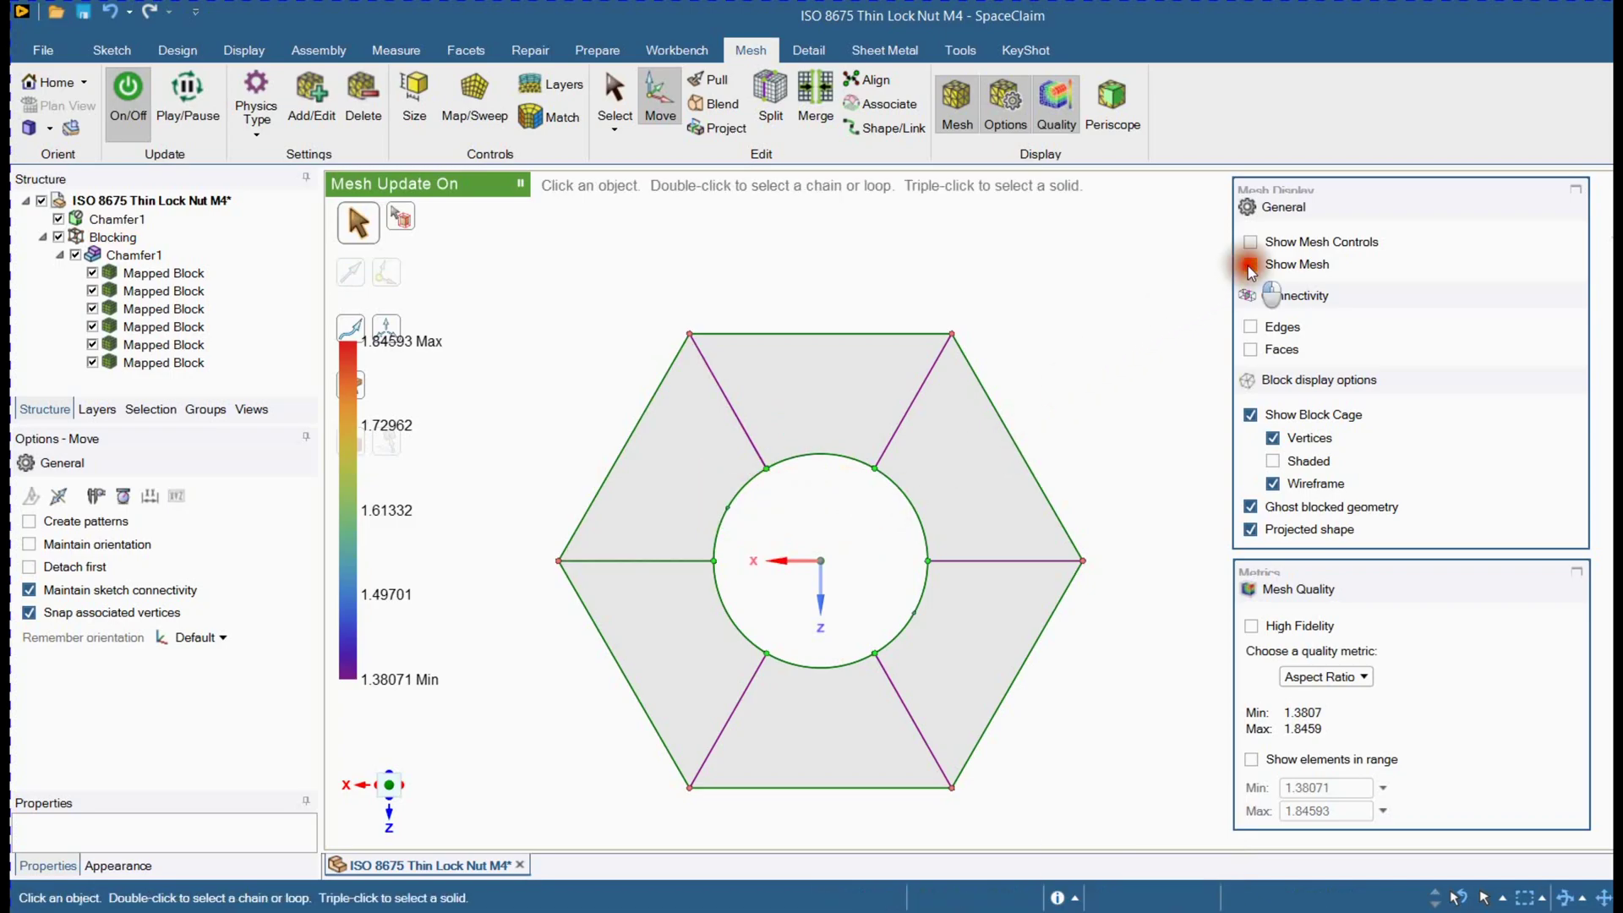
pyautogui.moveTo(818, 580)
pyautogui.mouseDown(button='middle')
pyautogui.moveTo(821, 471)
pyautogui.moveTo(829, 608)
pyautogui.moveTo(800, 545)
pyautogui.mouseUp(button='middle')
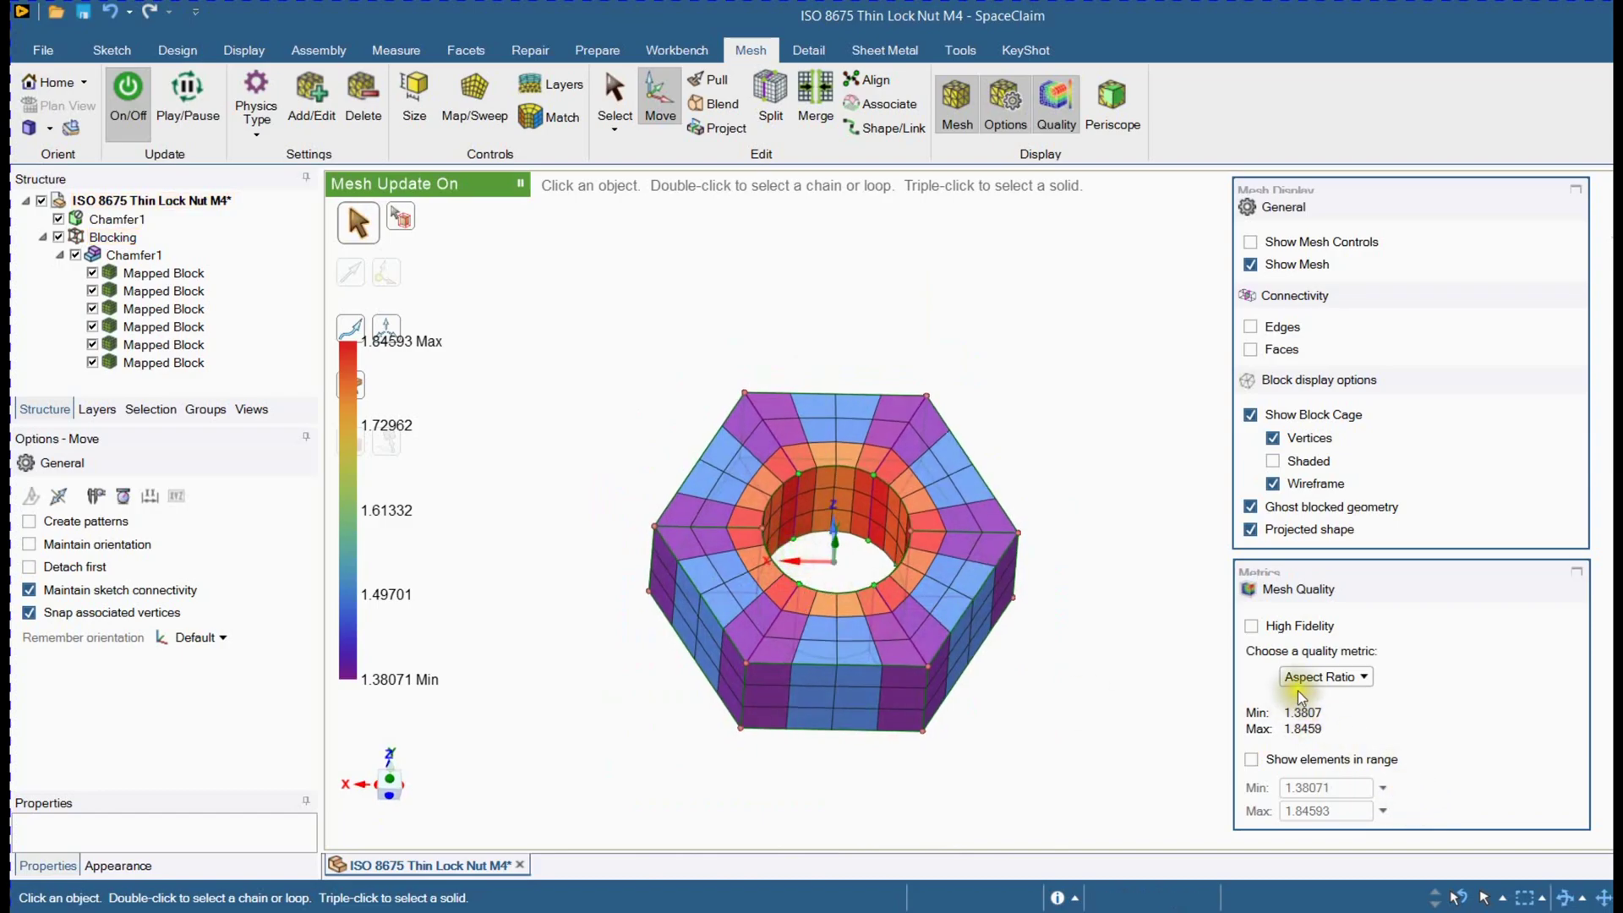
pyautogui.click(1314, 678)
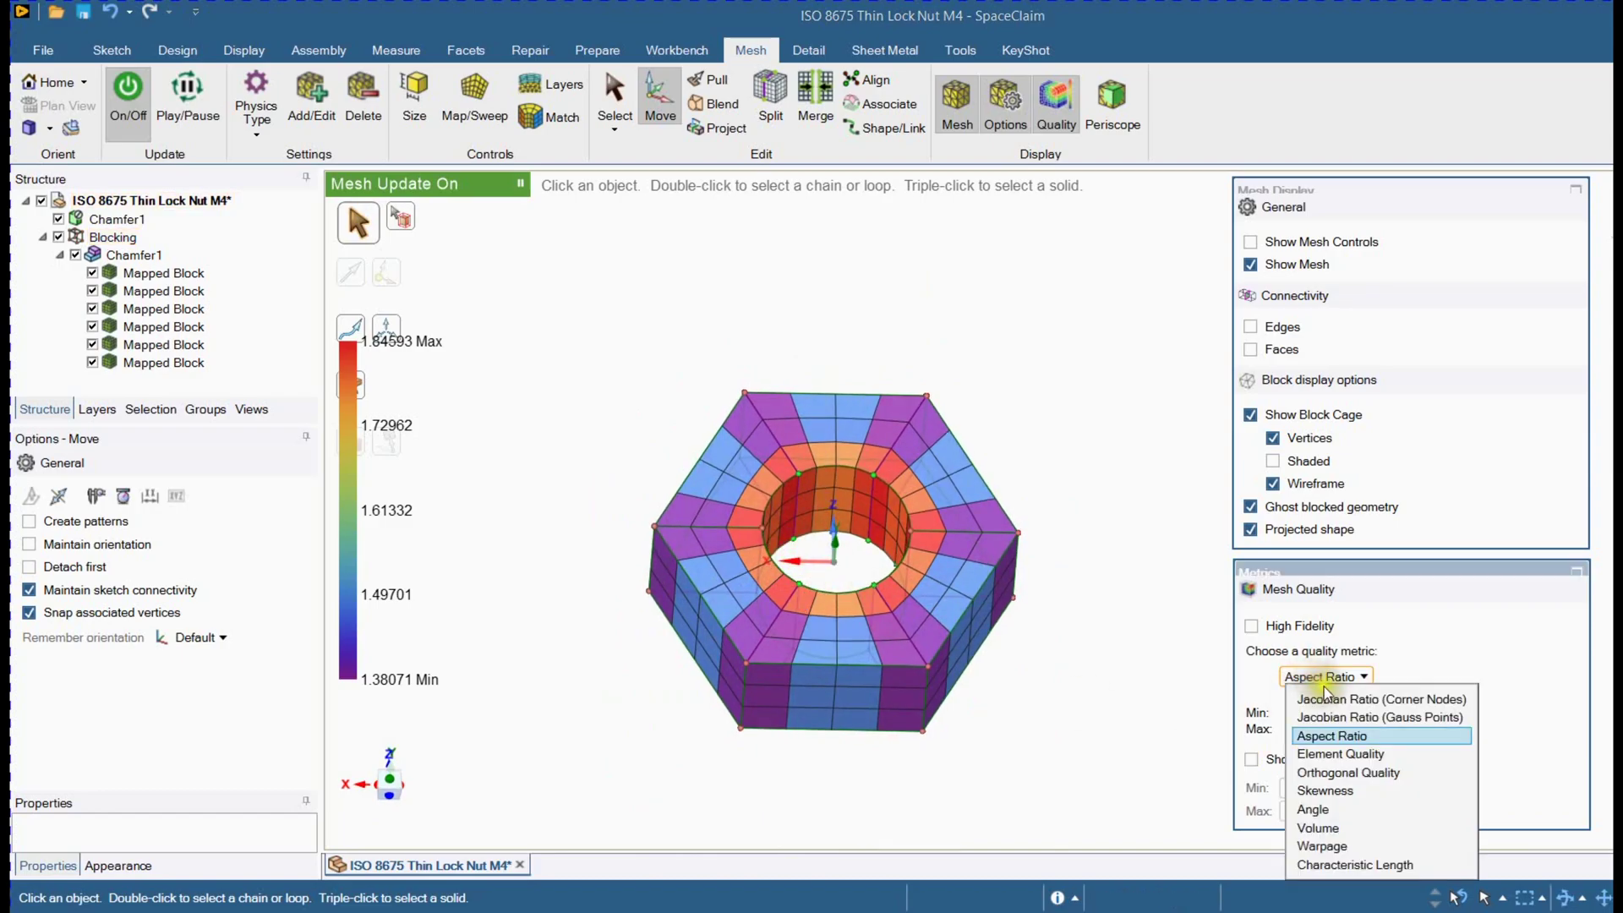
pyautogui.click(1355, 775)
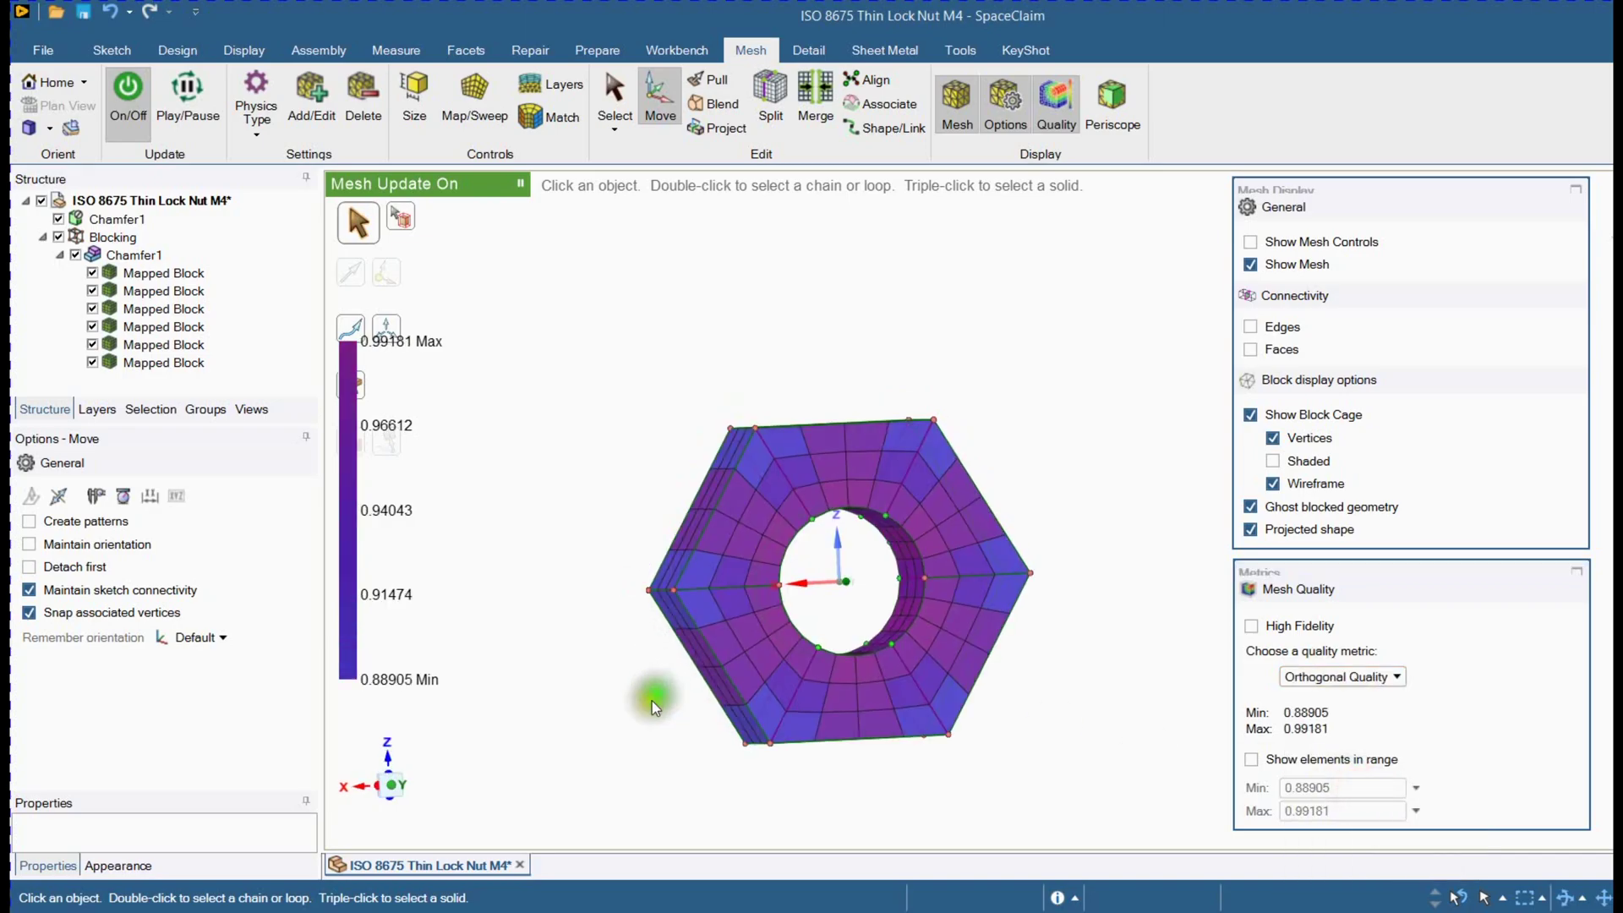
pyautogui.moveTo(623, 592); pyautogui.dragTo(652, 697, button='middle')
pyautogui.scroll(3, 634, 583)
pyautogui.moveTo(633, 582); pyautogui.dragTo(641, 568, button='middle')
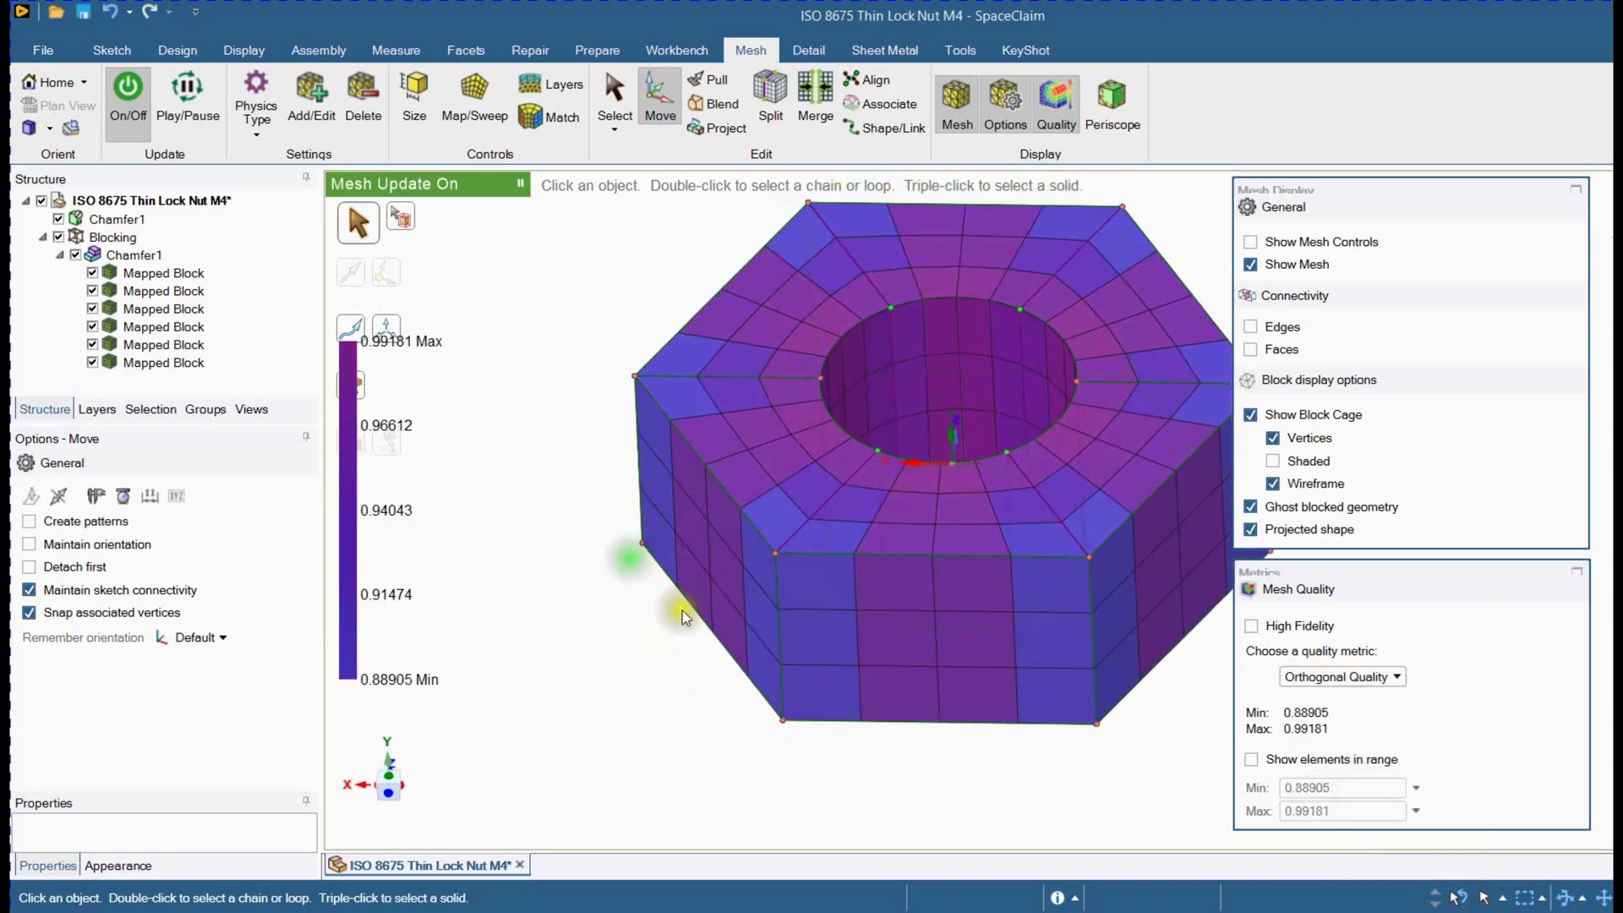
# - Colour the mesh by Element Quality (0.818–0.90367) and inspect both sides
pyautogui.click(1315, 678)
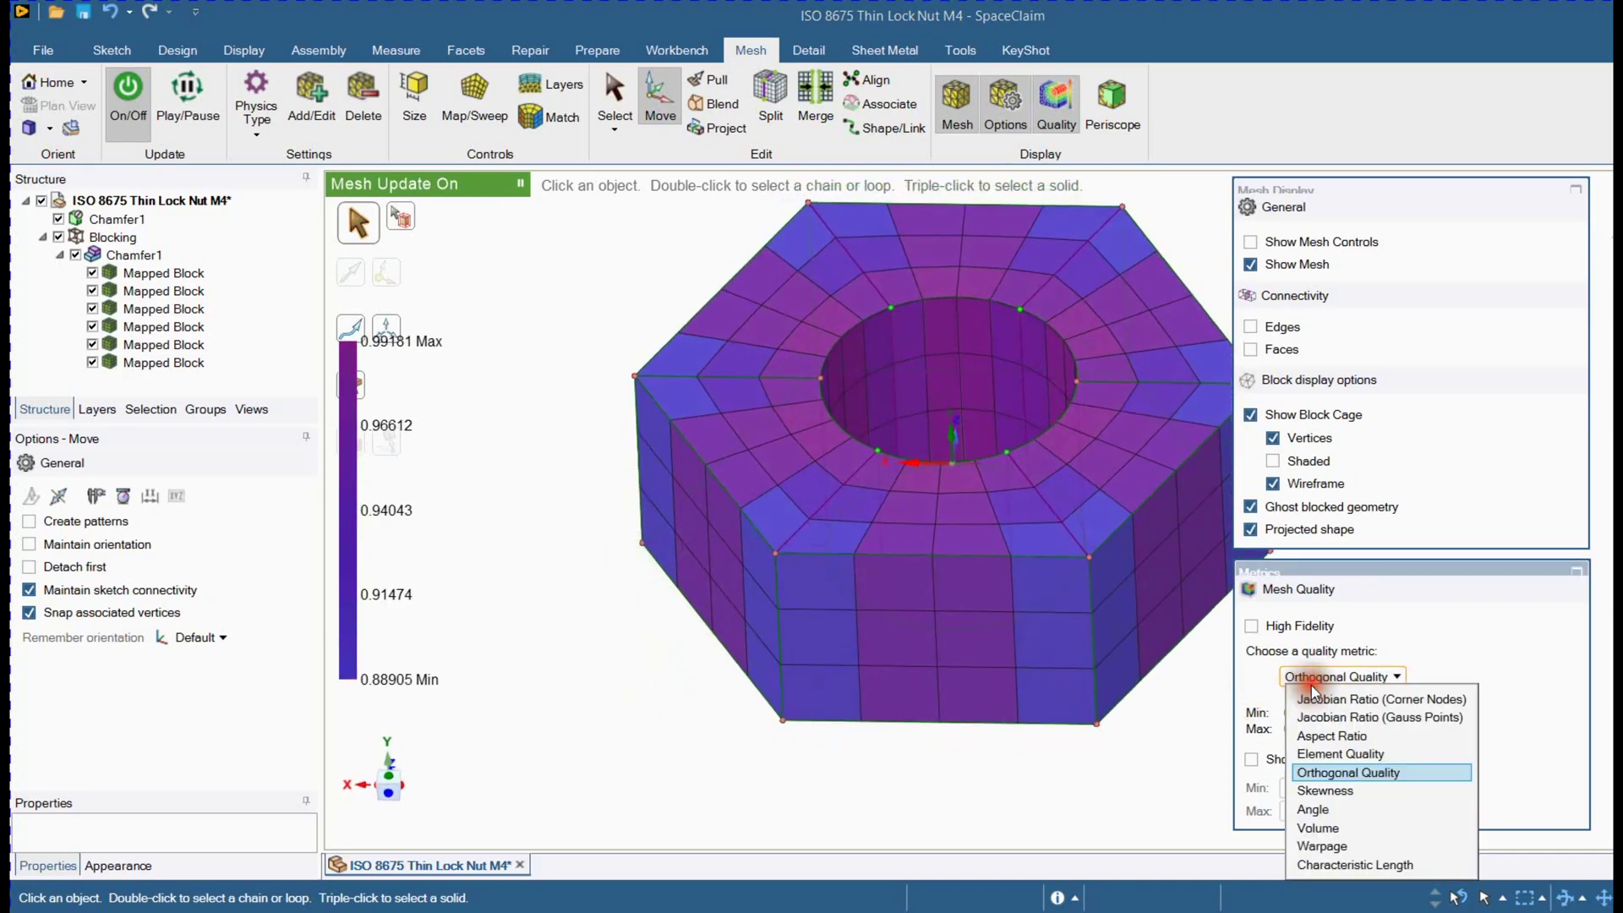
pyautogui.click(1340, 754)
pyautogui.moveTo(470, 598)
pyautogui.mouseDown(button='middle')
pyautogui.moveTo(528, 659)
pyautogui.moveTo(487, 447)
pyautogui.mouseUp(button='middle')
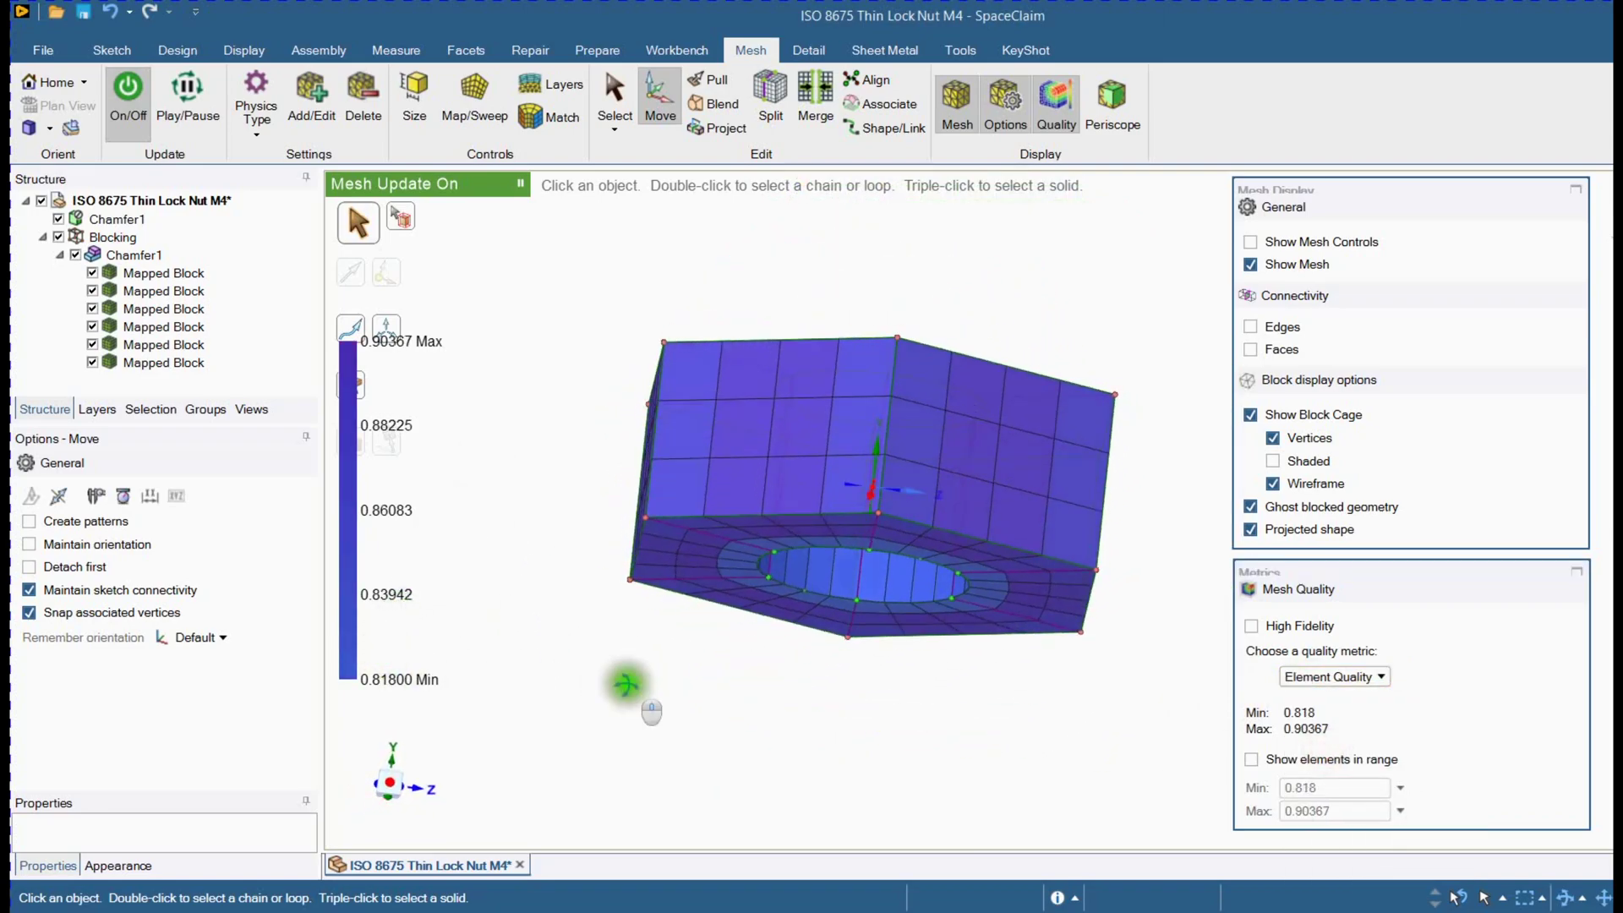
pyautogui.moveTo(487, 447)
pyautogui.mouseDown(button='middle')
pyautogui.moveTo(571, 866)
pyautogui.moveTo(603, 719)
pyautogui.mouseUp(button='middle')
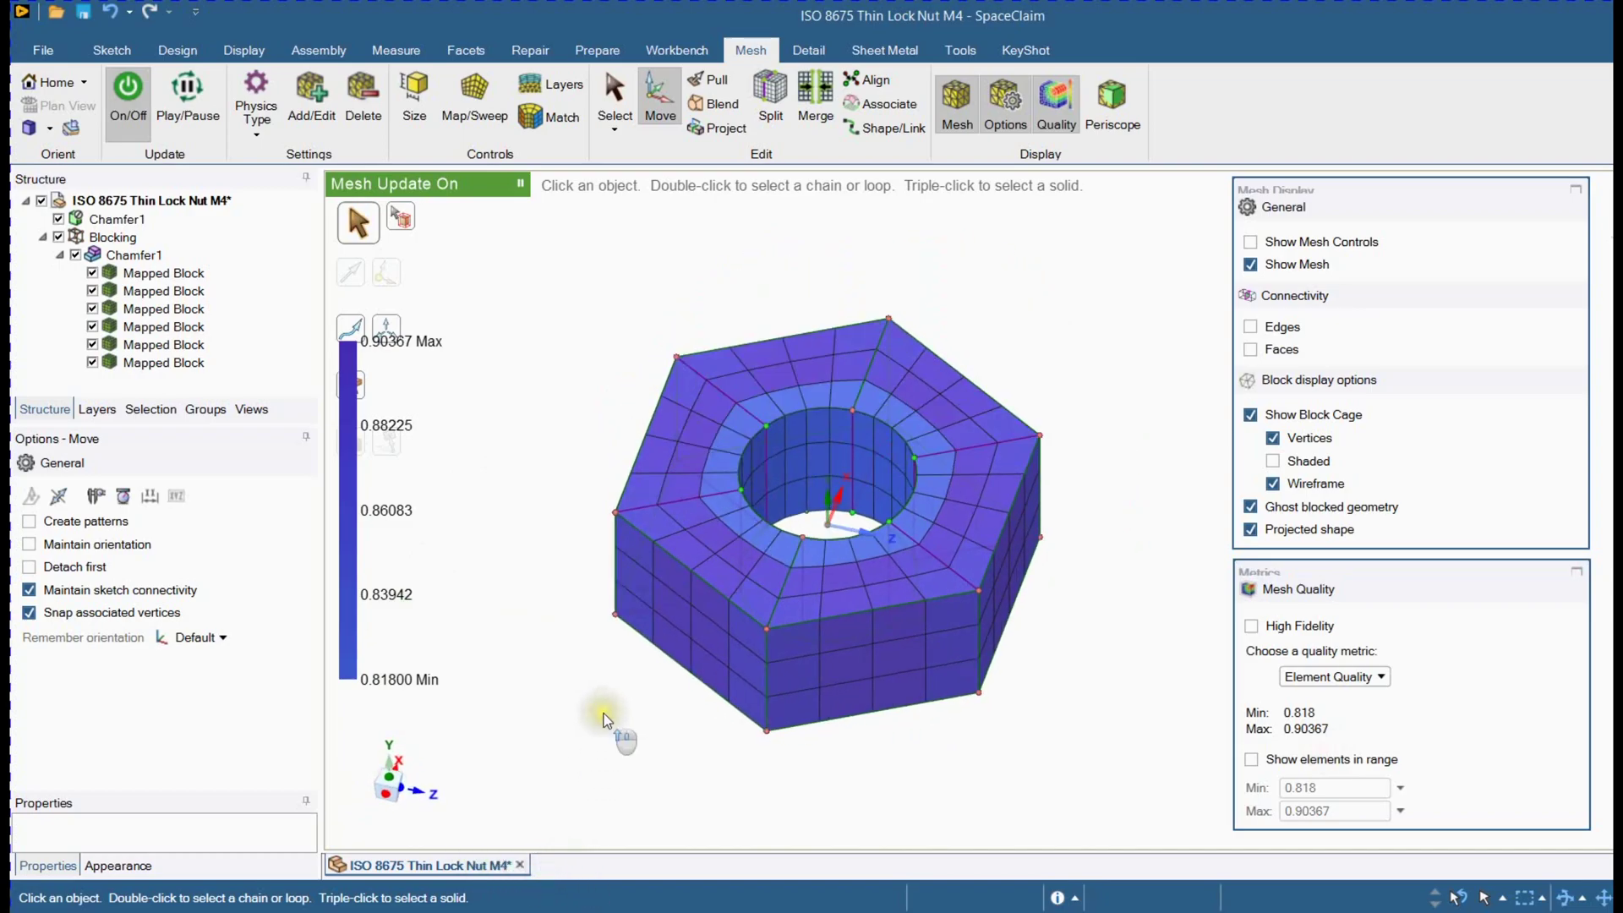
pyautogui.moveTo(579, 459); pyautogui.dragTo(537, 460, button='middle')
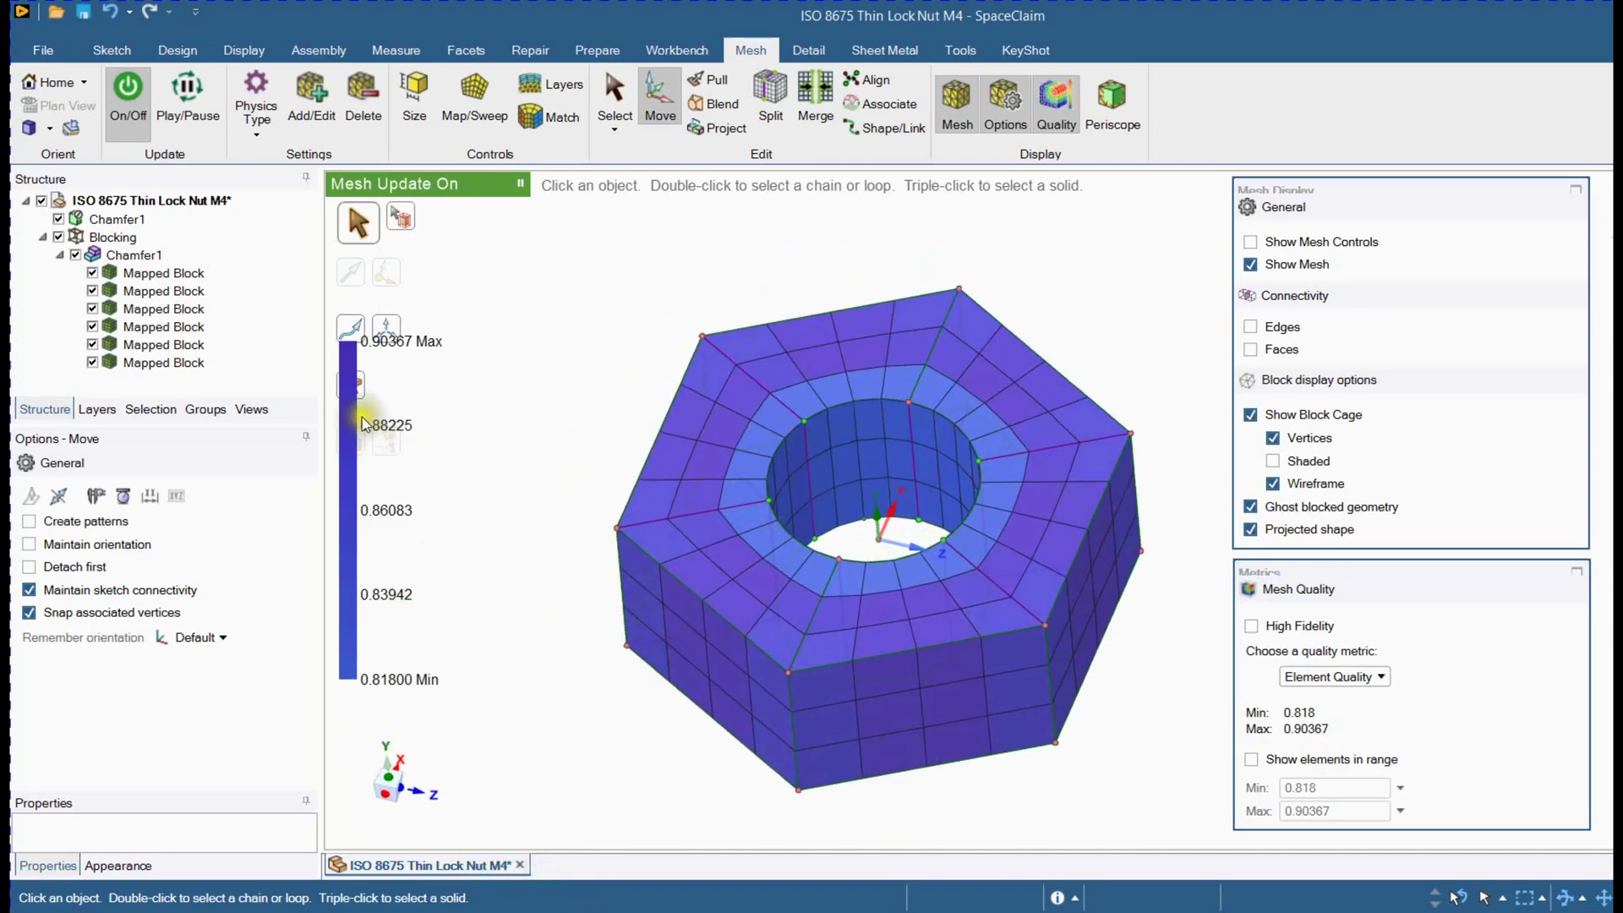
# - Hide Blocking and the nut solid, then show the first mapped block's mesh
pyautogui.click(58, 237)
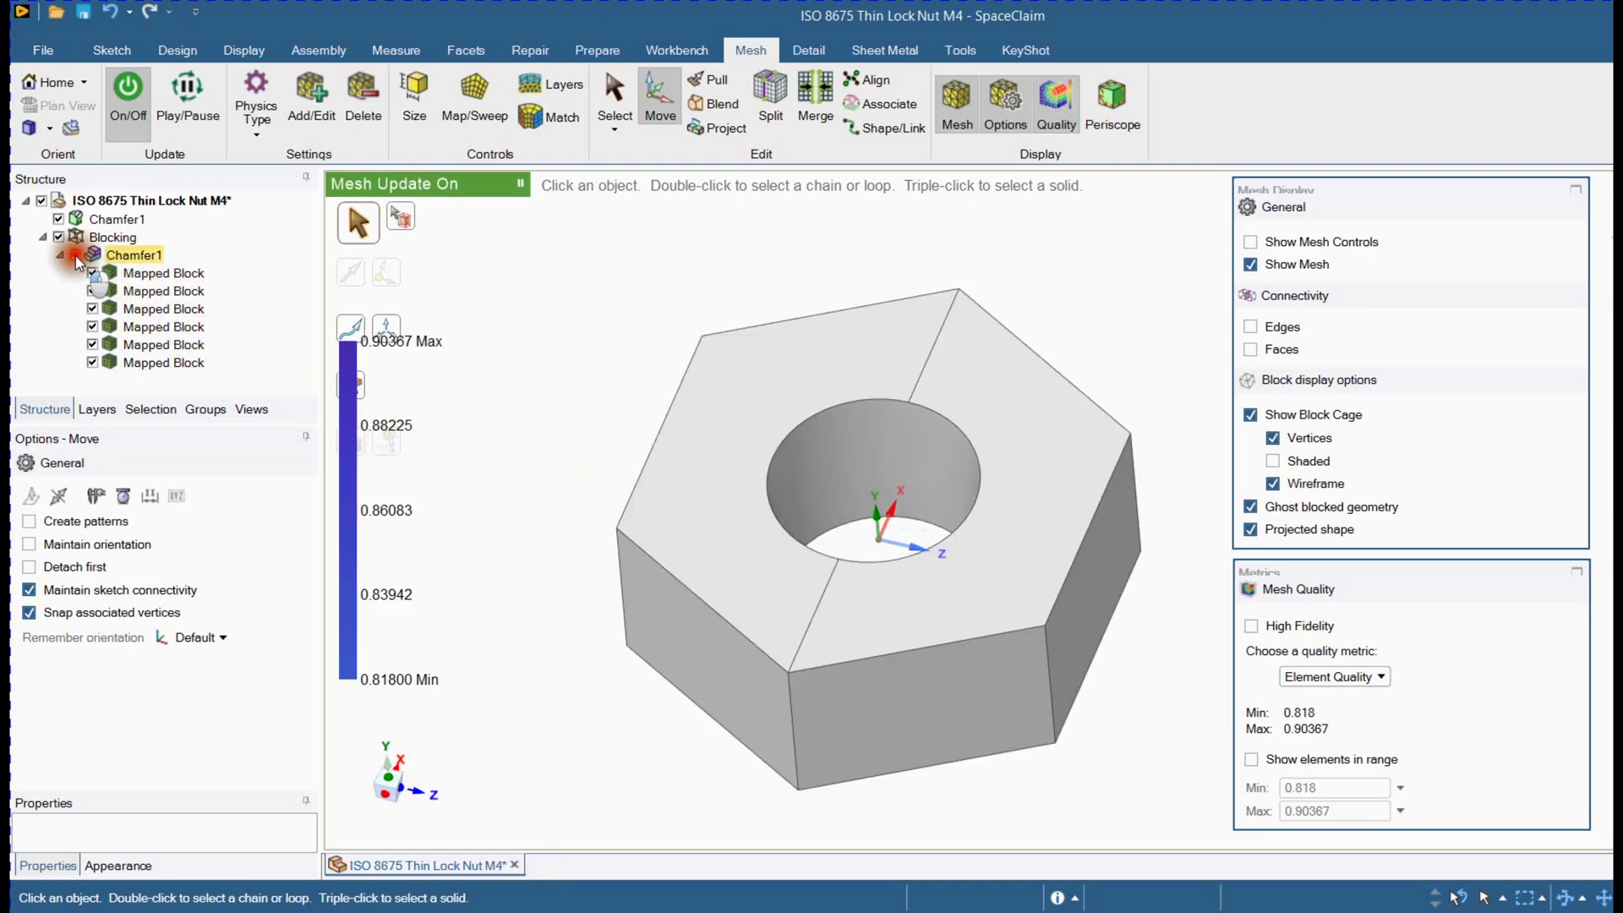
pyautogui.click(56, 220)
pyautogui.click(92, 273)
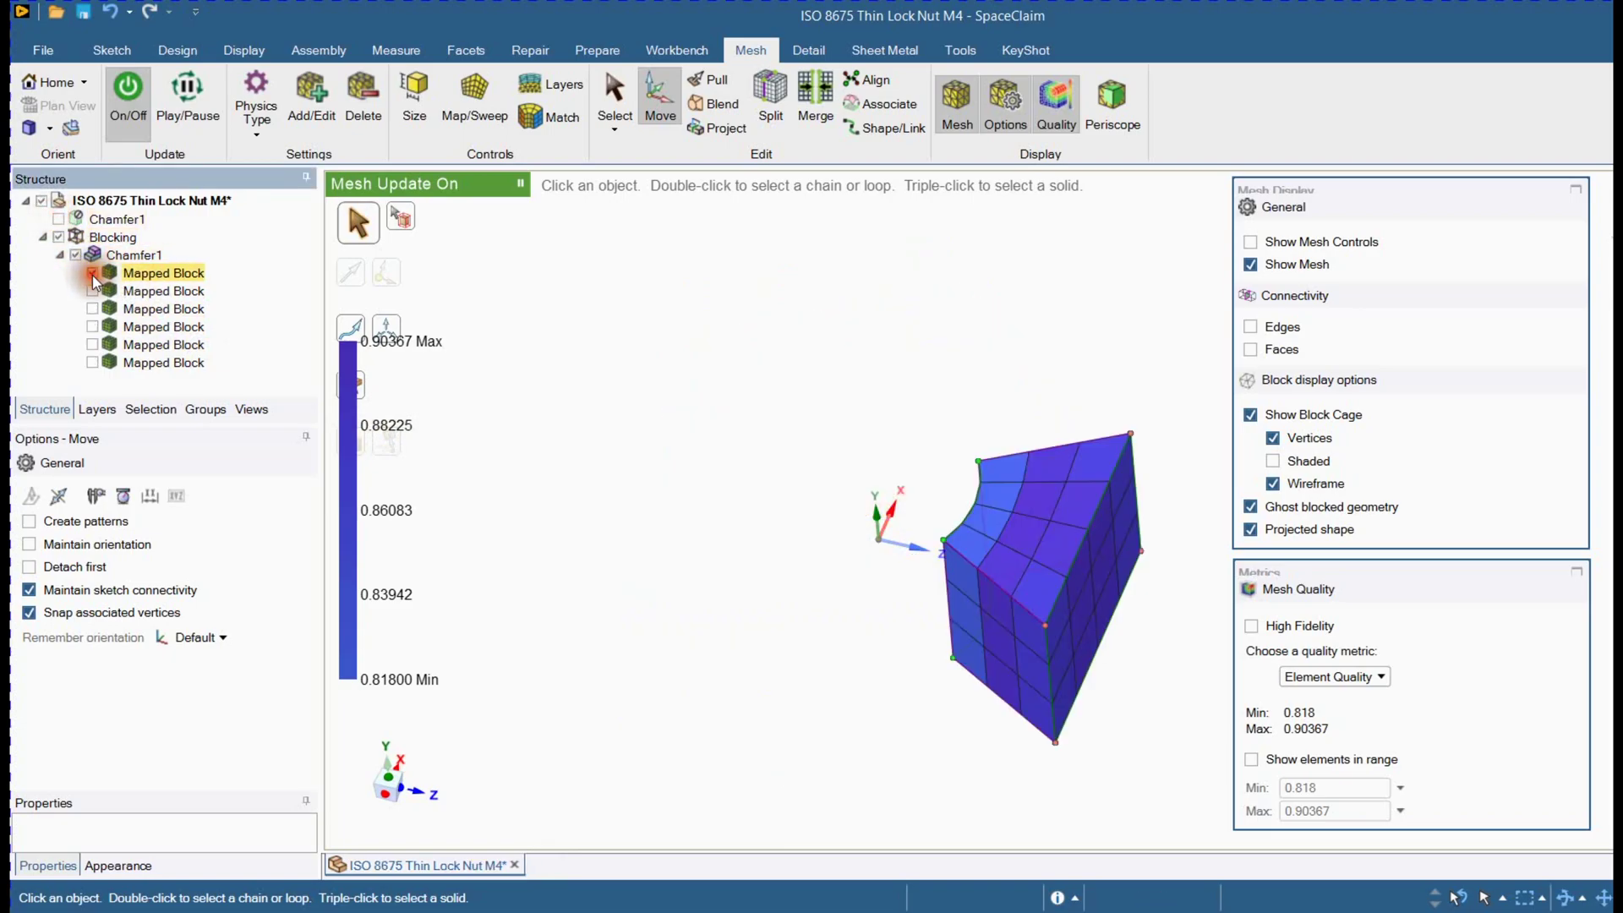
pyautogui.moveTo(671, 499)
pyautogui.mouseDown(button='middle')
pyautogui.moveTo(1066, 635)
pyautogui.moveTo(965, 651)
pyautogui.mouseUp(button='middle')
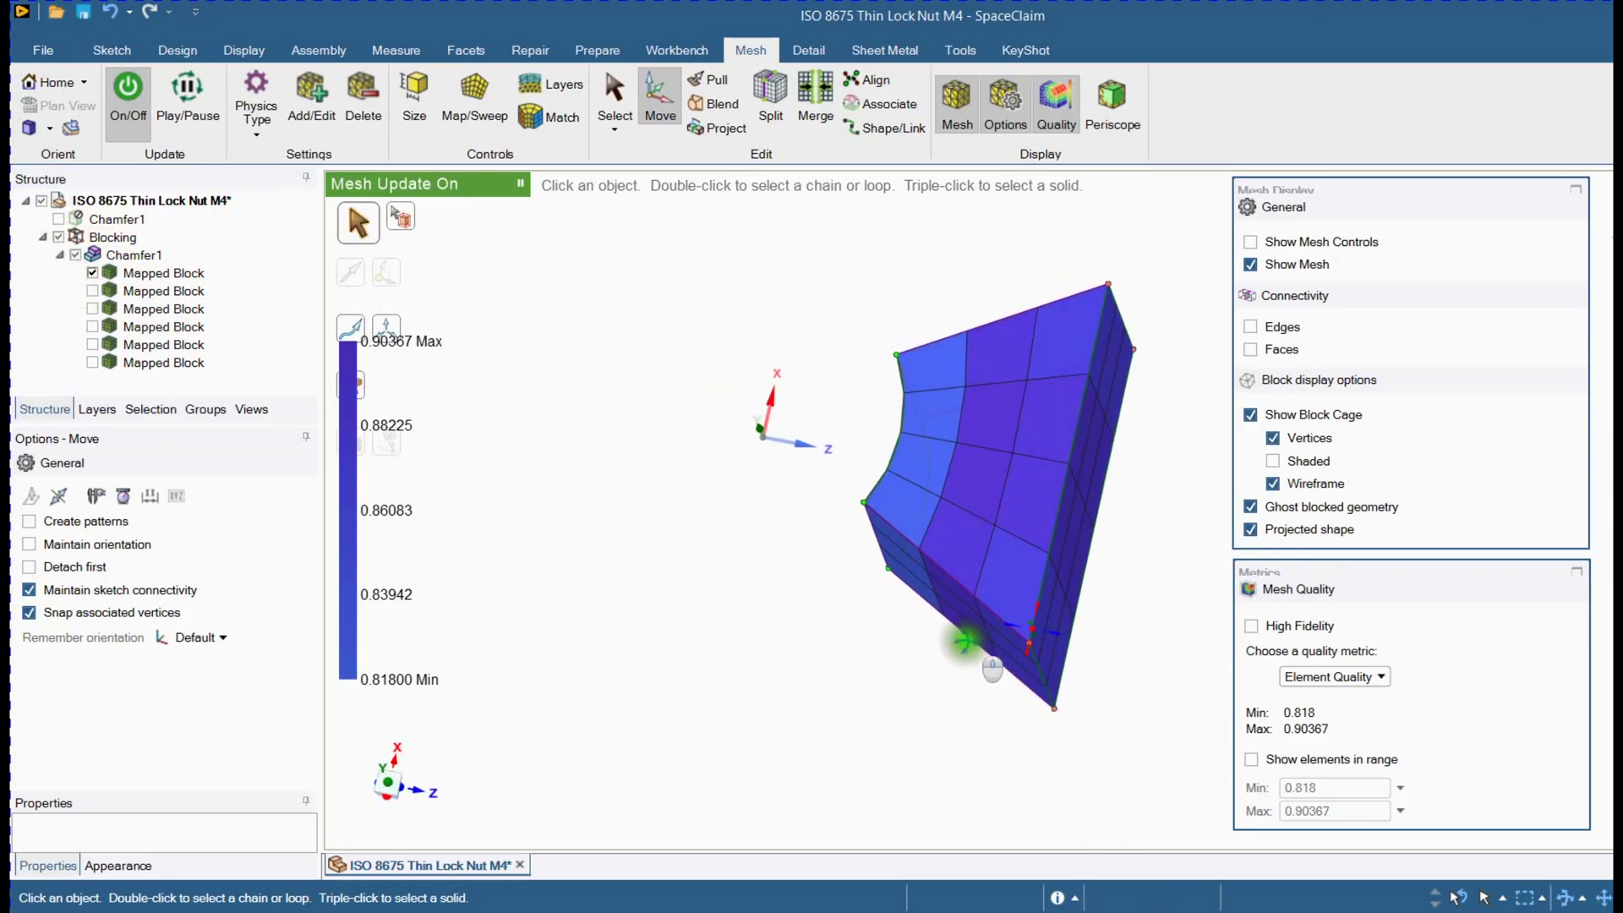
# - Show the remaining mapped blocks and view the complete hex mesh tilted
pyautogui.click(92, 290)
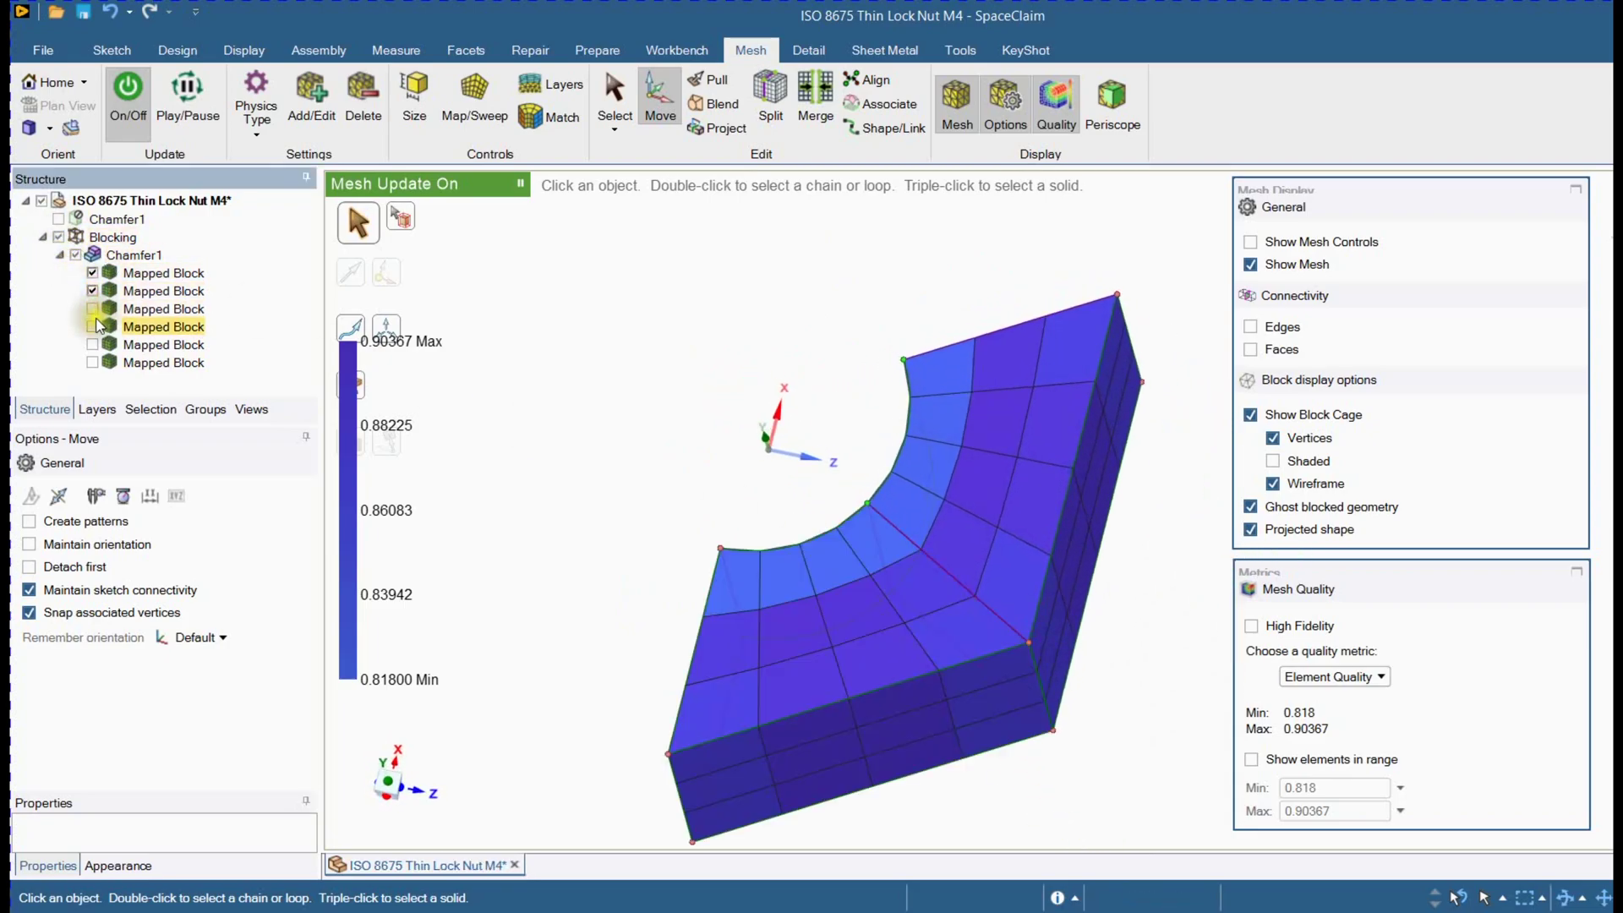
pyautogui.click(92, 308)
pyautogui.click(91, 326)
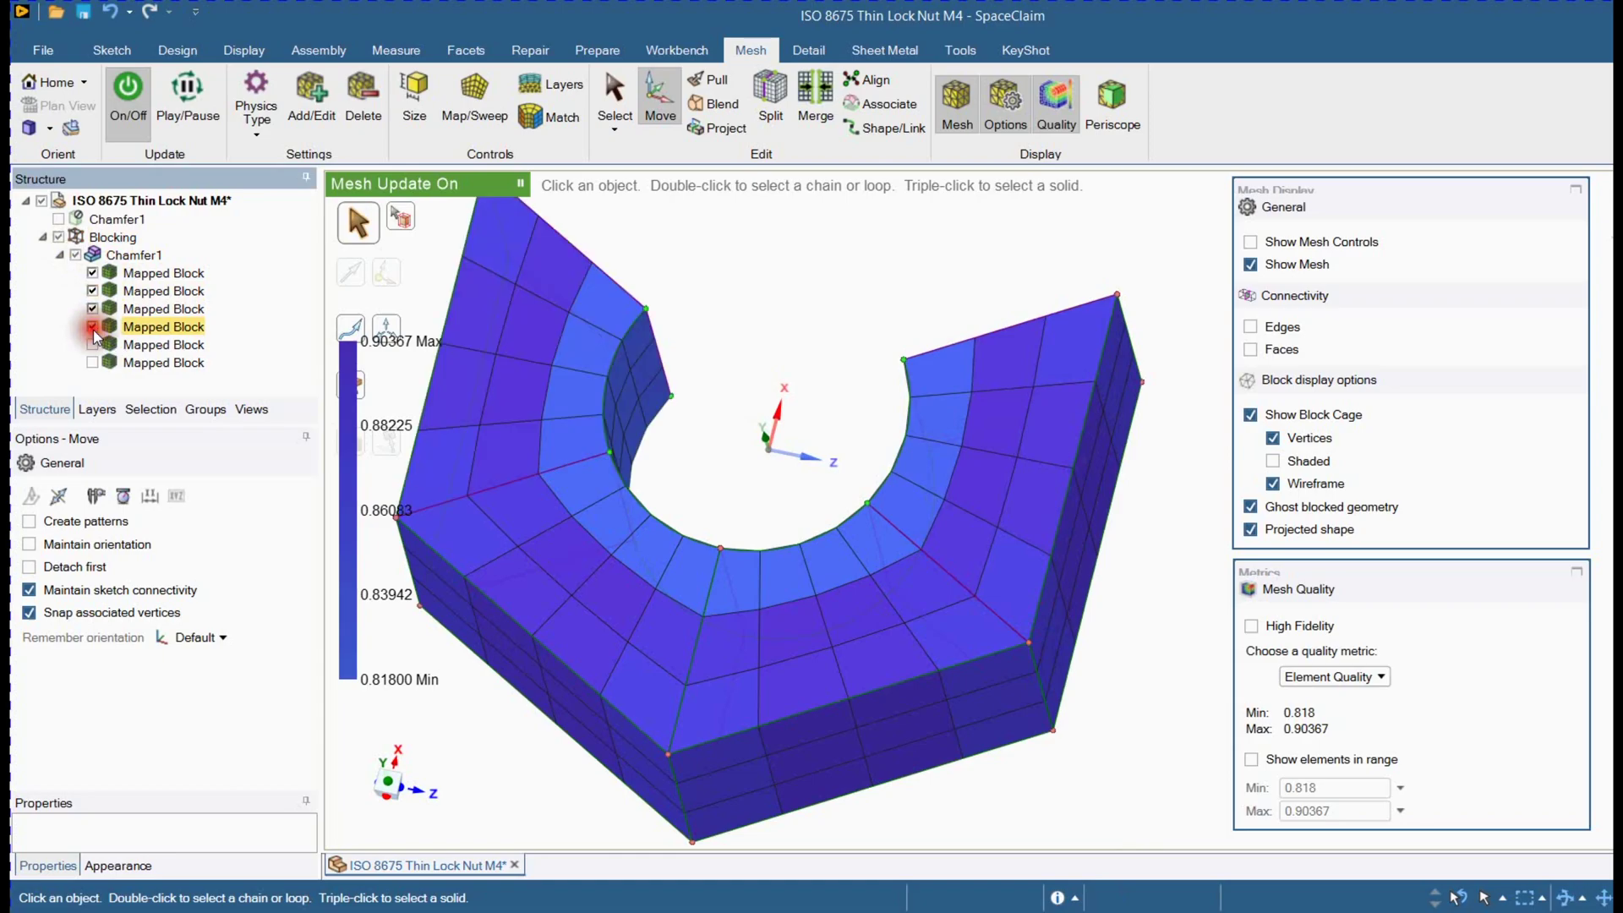
pyautogui.click(91, 344)
pyautogui.moveTo(812, 507)
pyautogui.mouseDown(button='middle')
pyautogui.moveTo(865, 359)
pyautogui.moveTo(882, 481)
pyautogui.moveTo(856, 466)
pyautogui.mouseUp(button='middle')
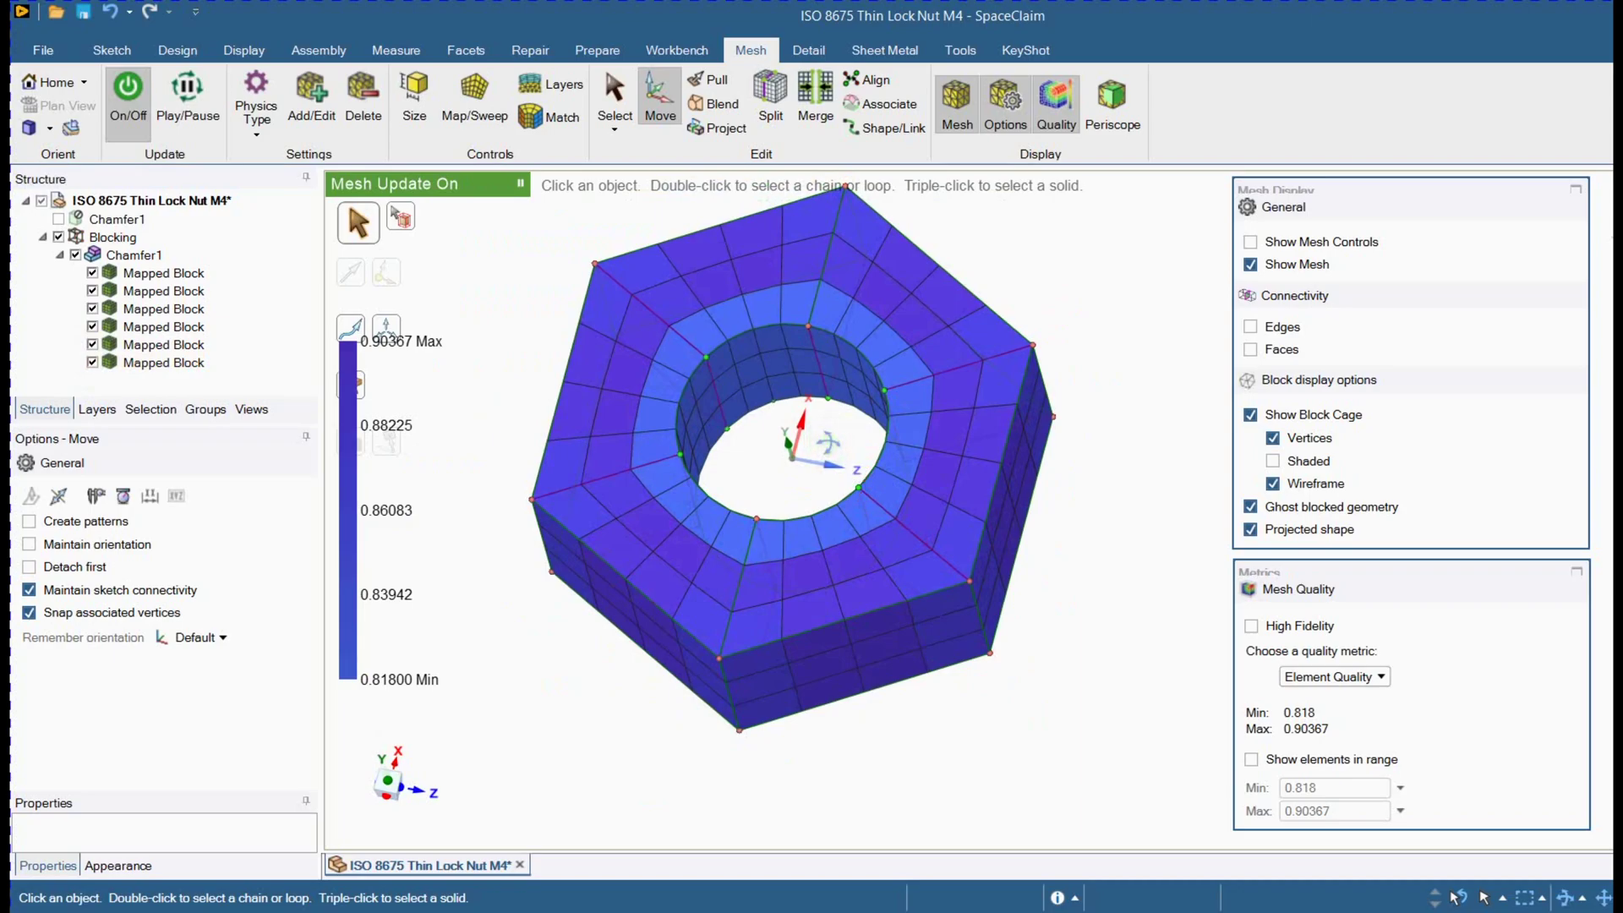
pyautogui.keyDown('shift'); pyautogui.moveTo(482, 369); pyautogui.dragTo(519, 421, button='middle'); pyautogui.keyUp('shift')
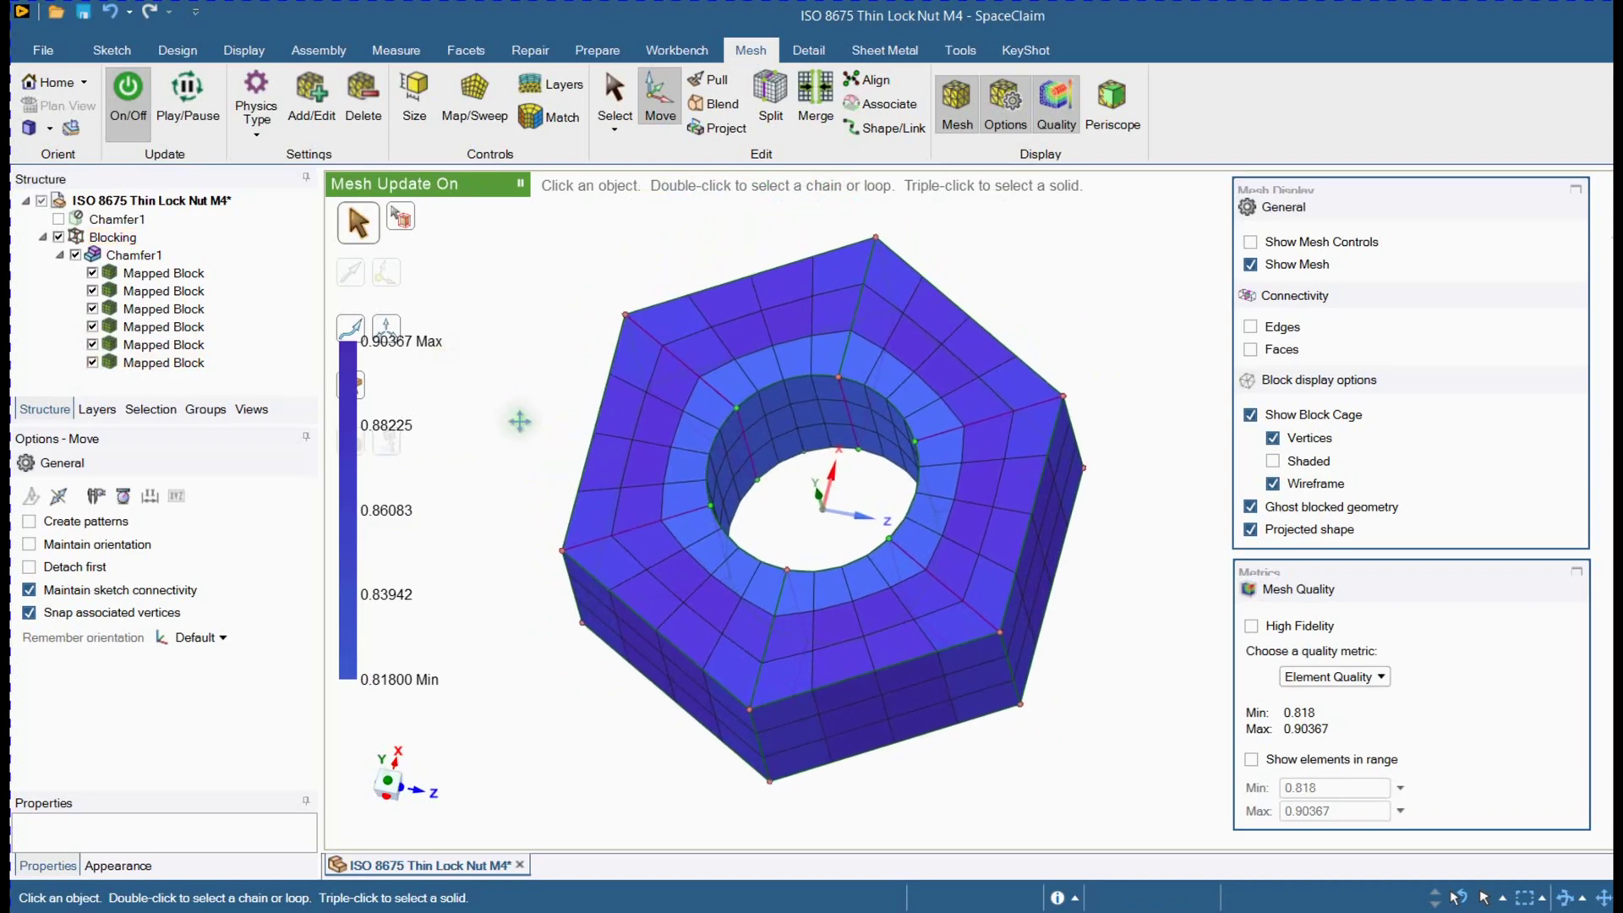